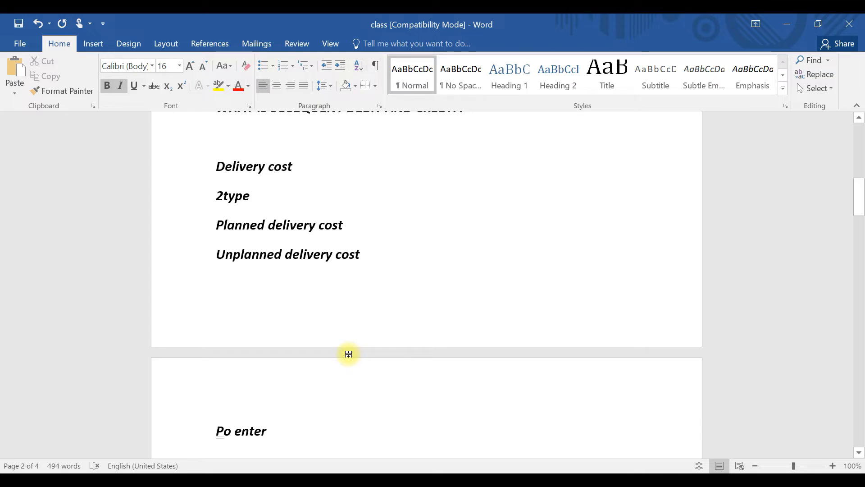
# Step: Write "If we enter delivery cost in po it self" ahead of the existing "Po enter" text on the new page
pyautogui.write('If we enetr')
pyautogui.press('BackSpace')
pyautogui.press('BackSpace')
pyautogui.press('BackSpace')
pyautogui.write('ter delivery cost')
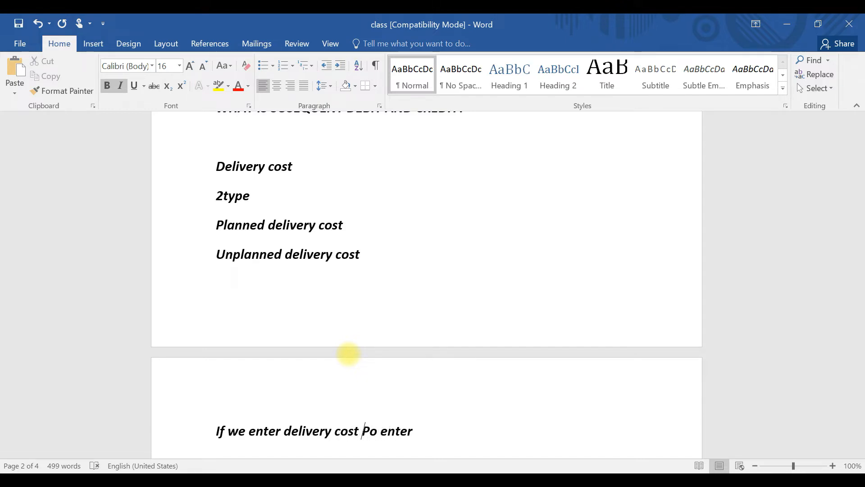
pyautogui.write(' in po ')
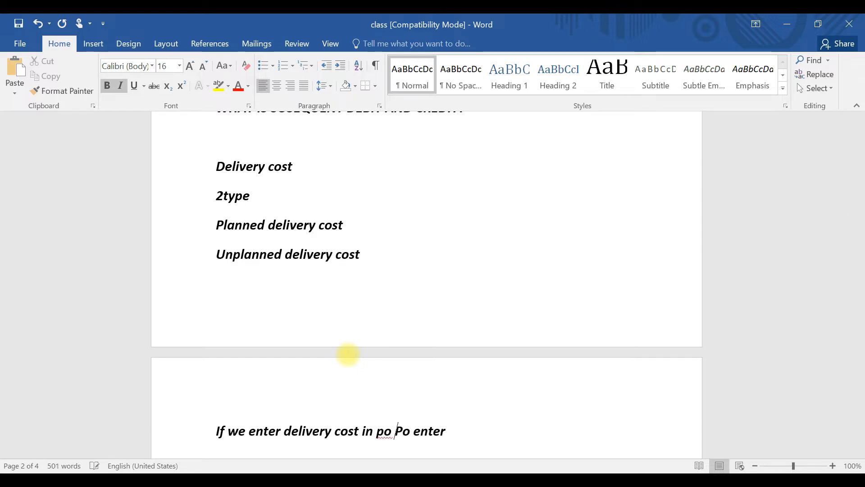
pyautogui.write('it selft')
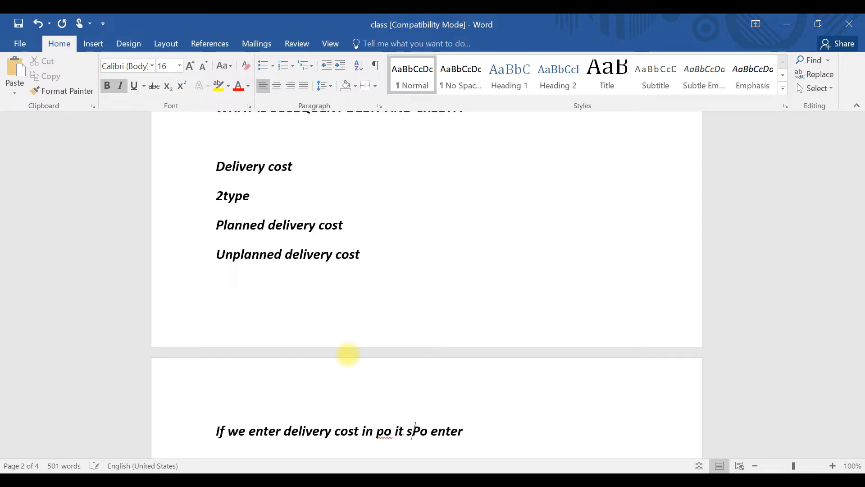
# Step: Delete the leftover "Po enter" text and stray letters after "it self"
pyautogui.press('Delete')
pyautogui.press('Delete')
pyautogui.press('Delete')
pyautogui.press('Delete')
pyautogui.press('Delete')
pyautogui.press('Delete')
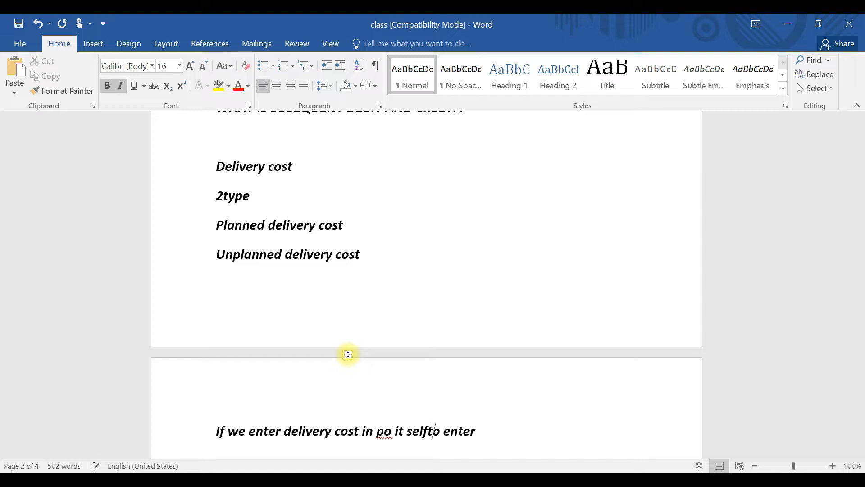
pyautogui.press('BackSpace')
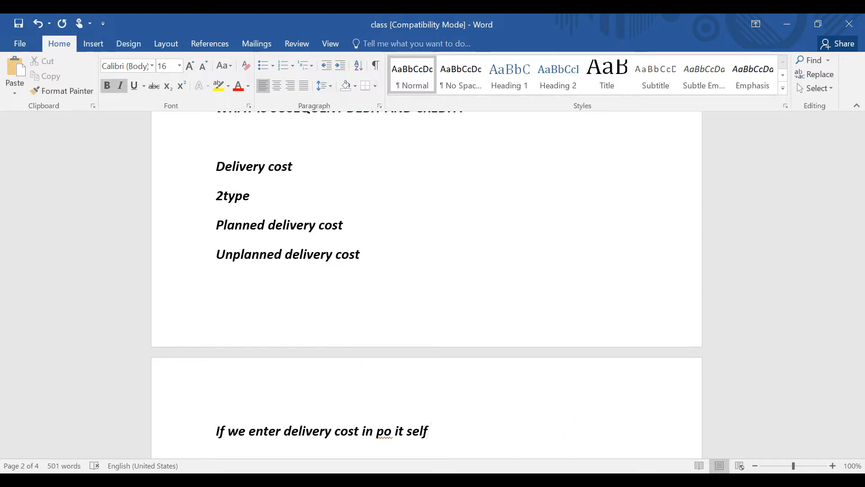
# Step: Complete the sentence with "then we call it a planned delivery cost." and start a new line below it
pyautogui.write('then we call it a')
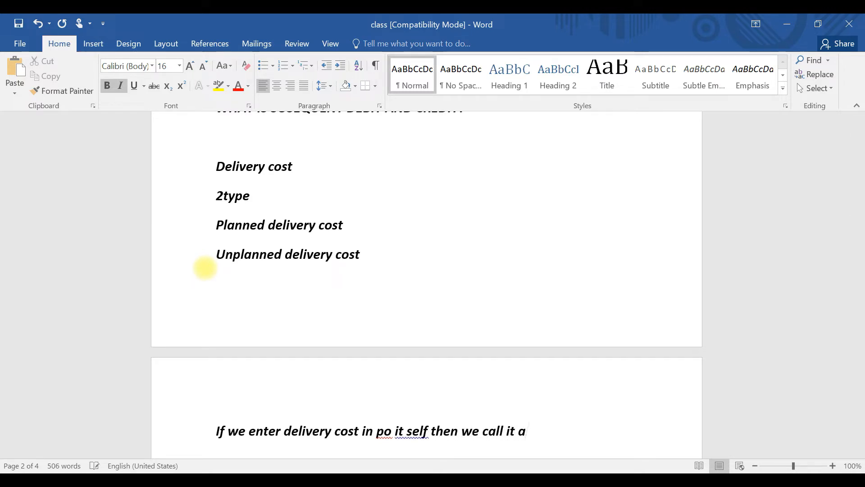
pyautogui.write(' planned delivery cost')
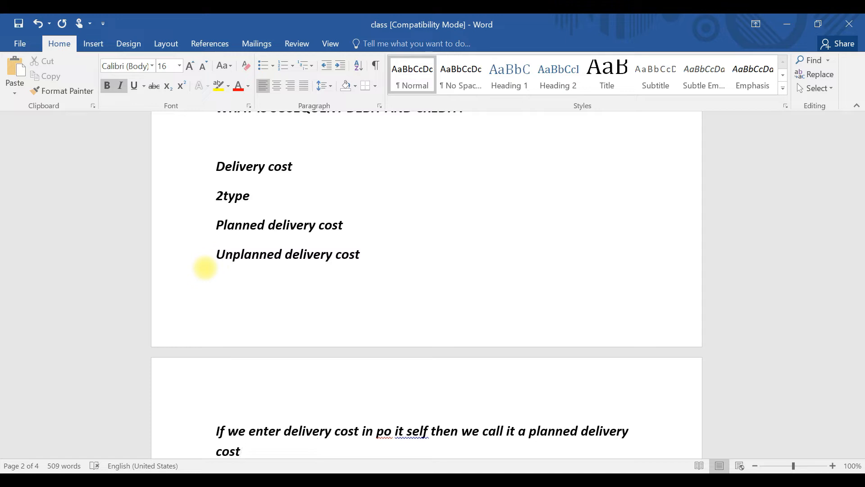
pyautogui.write('.')
pyautogui.scroll(-2, 205, 267)
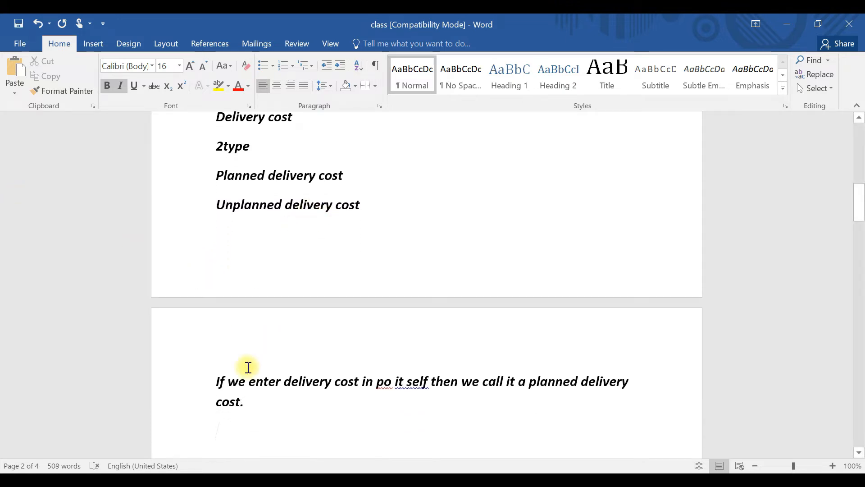
pyautogui.press('Return')
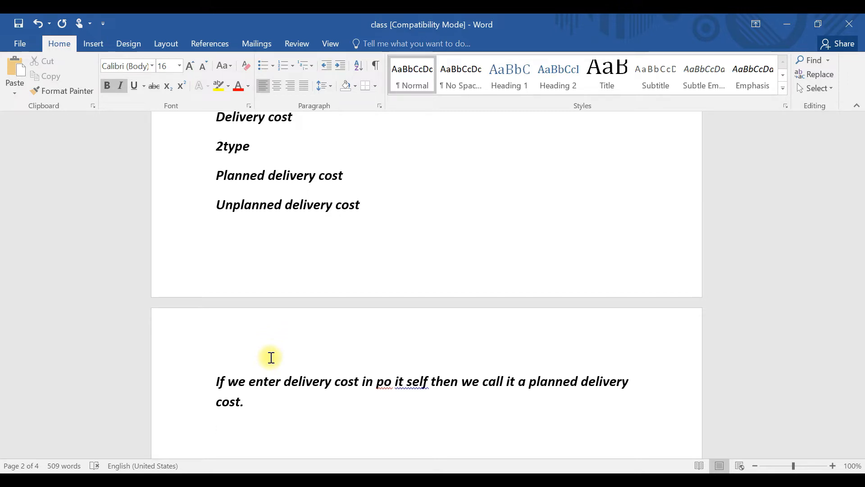
# Step: Switch to SAP and start transaction ME21N to create a purchase order
pyautogui.hotkey('alt', 'Tab')
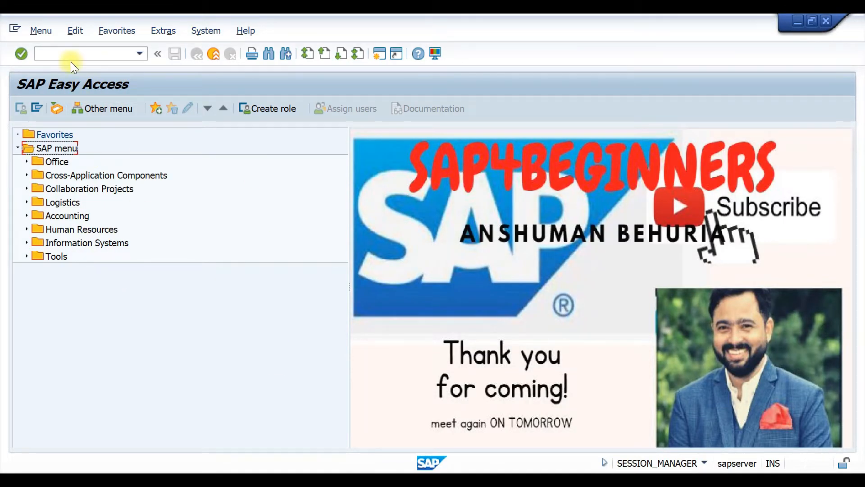
pyautogui.click(90, 54)
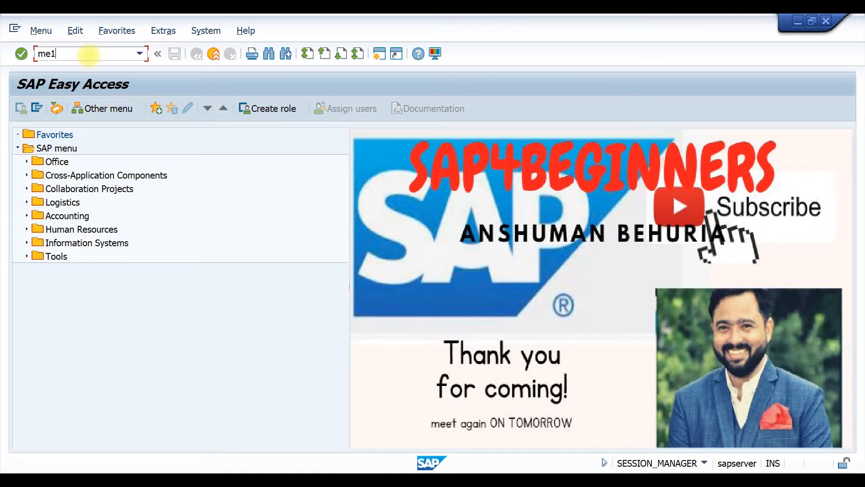
pyautogui.press('Return')
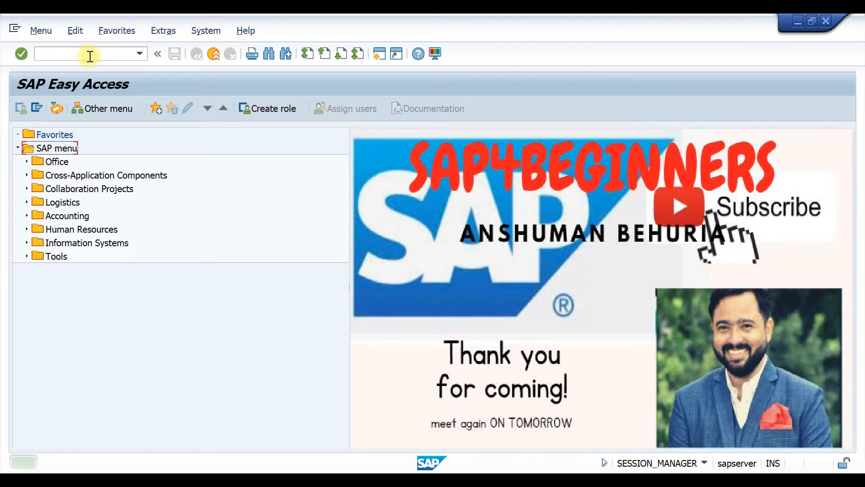
pyautogui.click(86, 57)
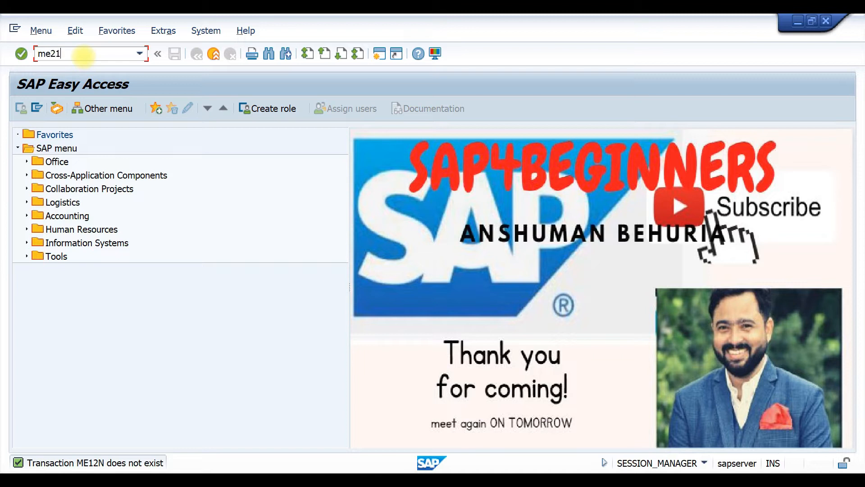
pyautogui.press('Return')
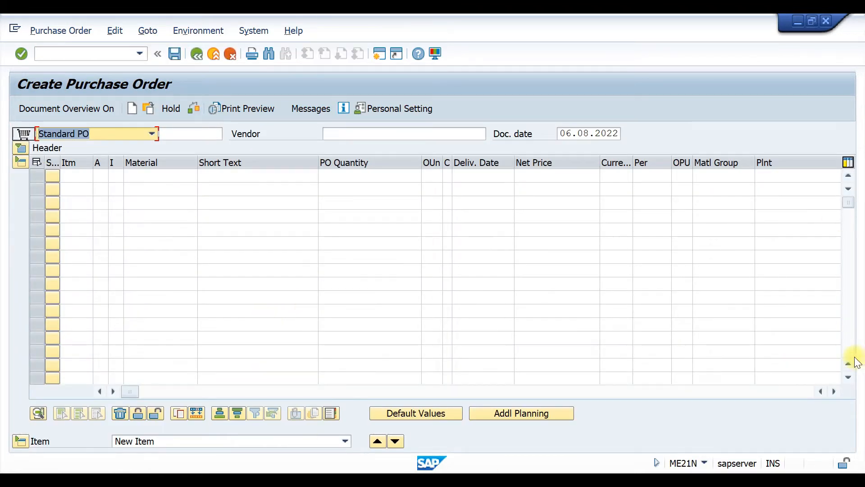
pyautogui.click(834, 392)
pyautogui.click(834, 392)
pyautogui.click(834, 392)
pyautogui.click(834, 392)
pyautogui.click(834, 391)
pyautogui.click(835, 392)
pyautogui.click(834, 392)
pyautogui.click(834, 391)
pyautogui.click(833, 392)
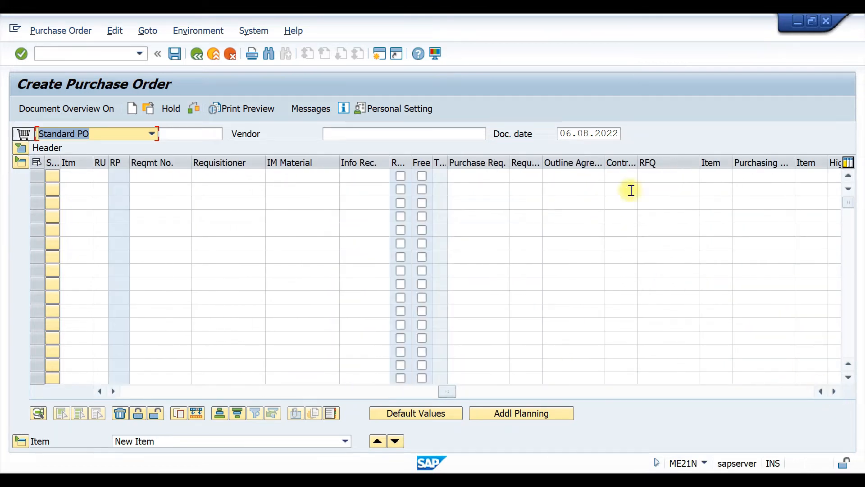
pyautogui.click(660, 175)
pyautogui.click(661, 187)
pyautogui.press('Return')
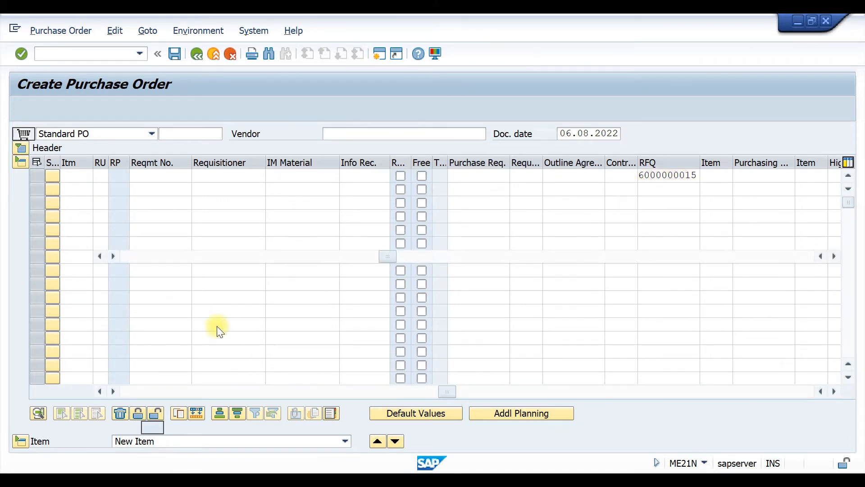
# Step: Assign plant T110 to item 10 of the purchase order
pyautogui.click(129, 177)
pyautogui.click(128, 189)
pyautogui.press('Return')
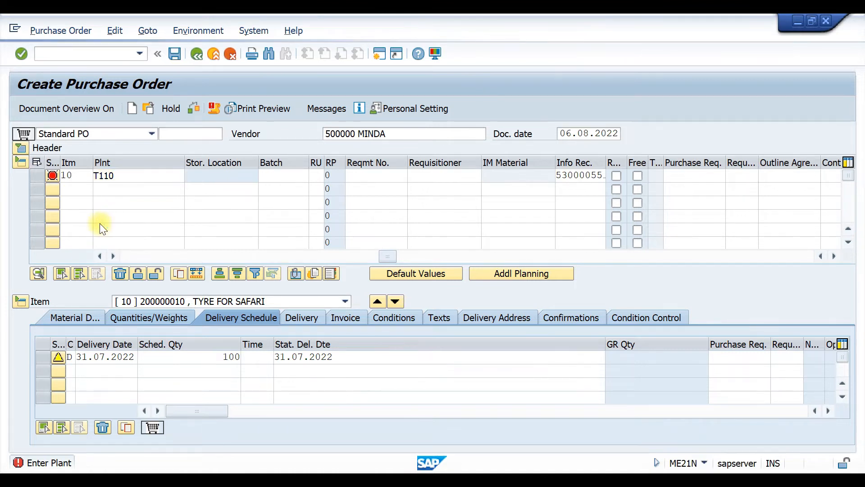
# Step: Set the item's delivery date in the delivery schedule to 16.08.2022 from the calendar
pyautogui.click(87, 357)
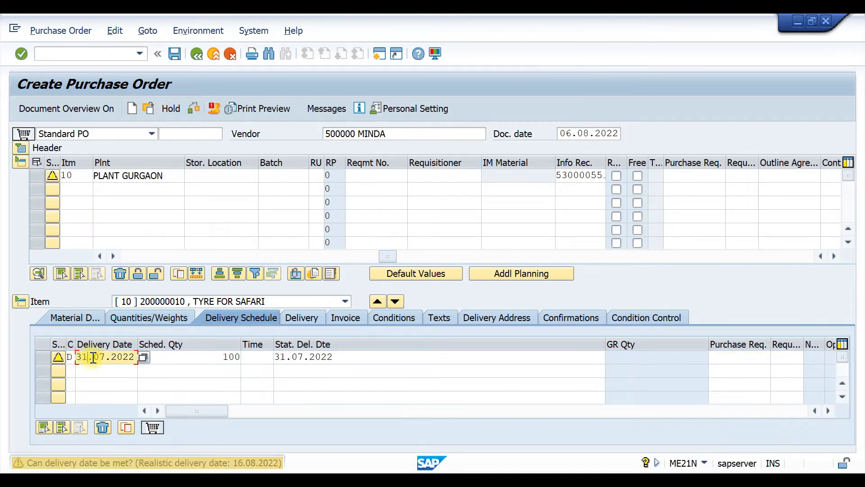
pyautogui.press('Return')
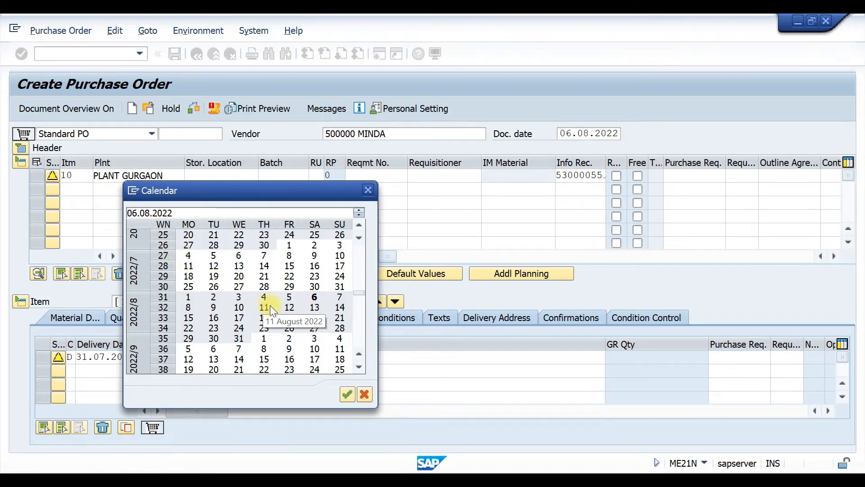
pyautogui.doubleClick(212, 317)
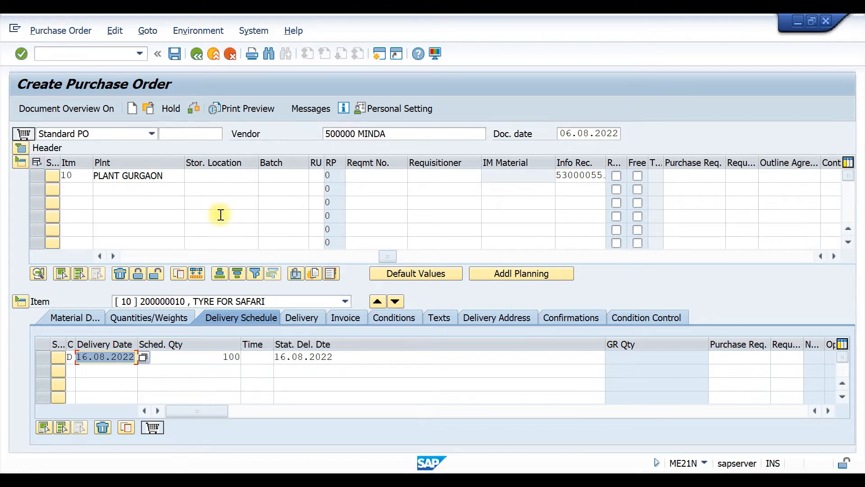
# Step: Add the FRC1 Freight/Quantity condition with an amount of 1 to the item's pricing conditions and save the purchase order
pyautogui.click(401, 317)
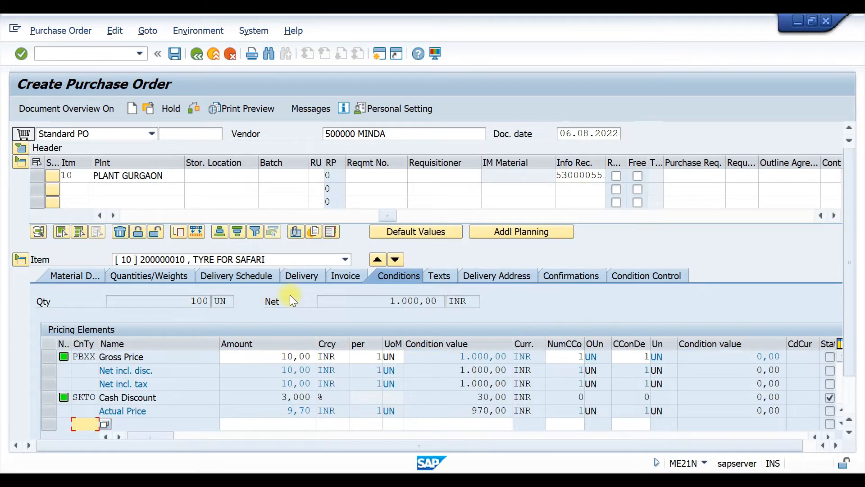
pyautogui.scroll(-2, 294, 294)
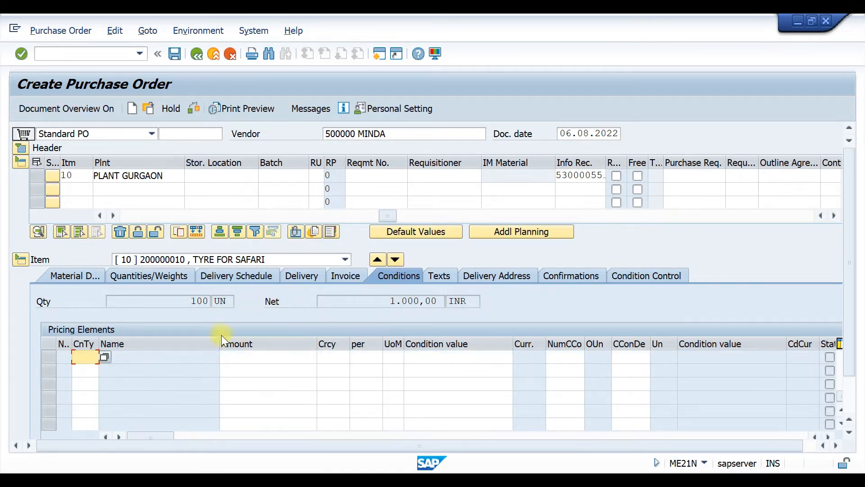
pyautogui.scroll(1, 231, 390)
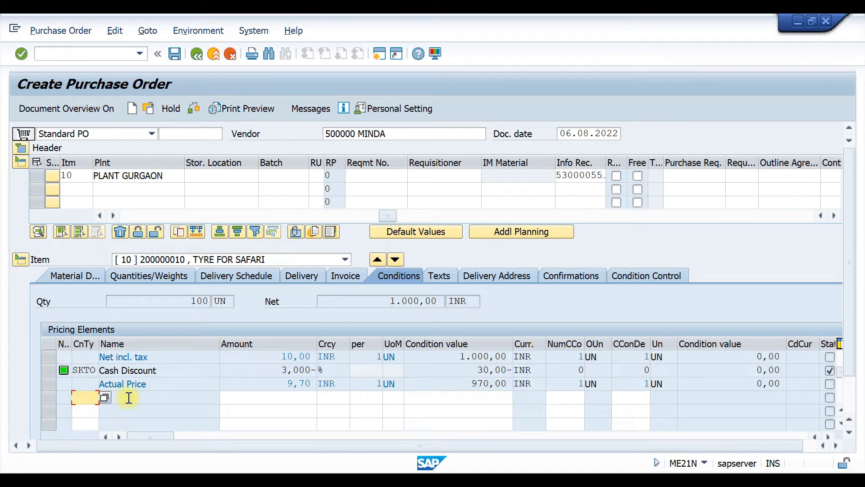
pyautogui.click(105, 397)
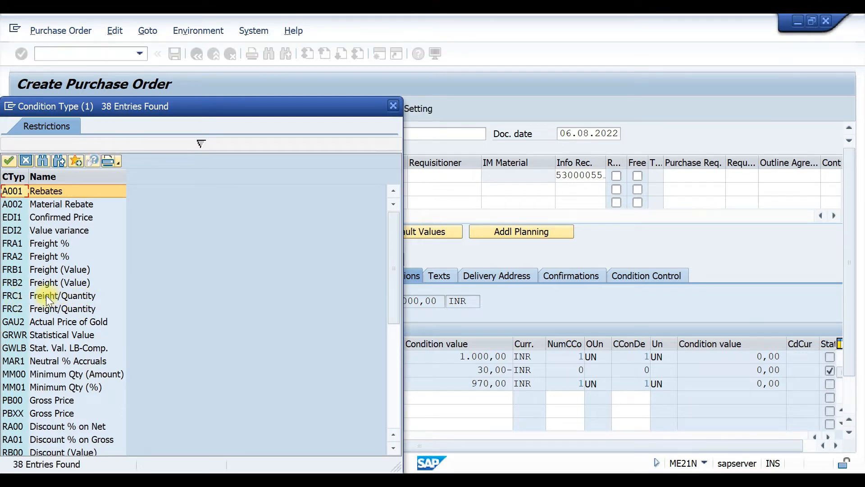
pyautogui.doubleClick(15, 296)
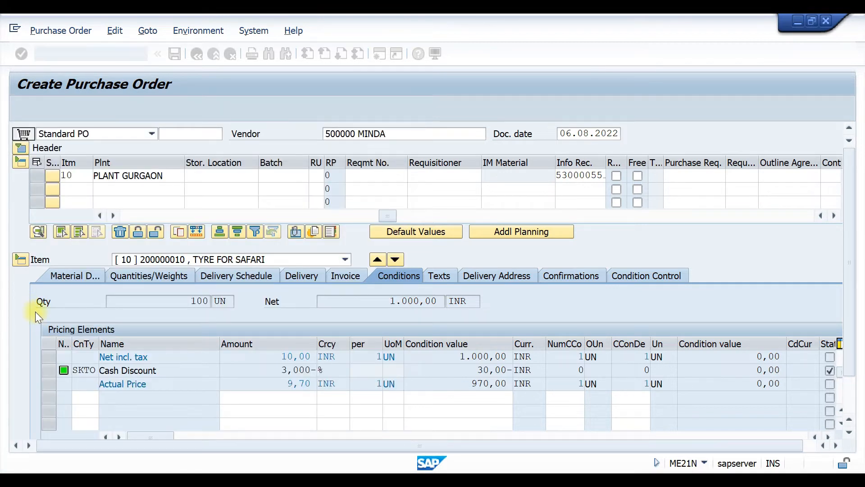
pyautogui.click(302, 400)
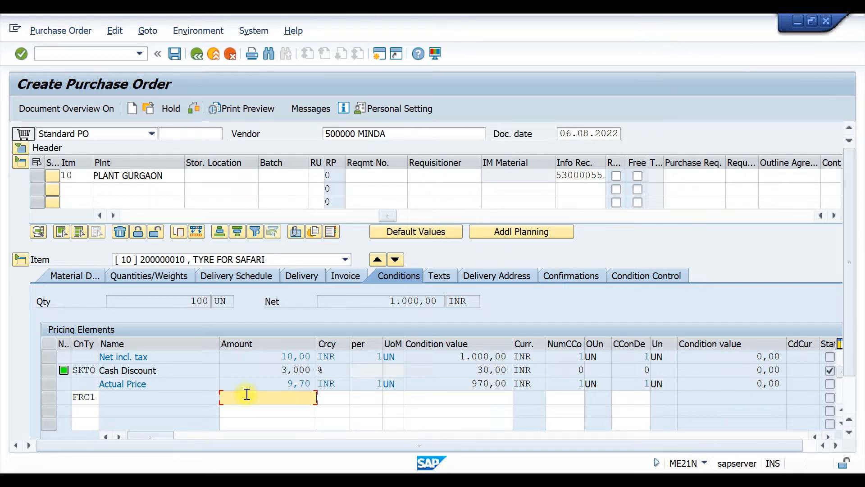
pyautogui.write('1')
pyautogui.press('Return')
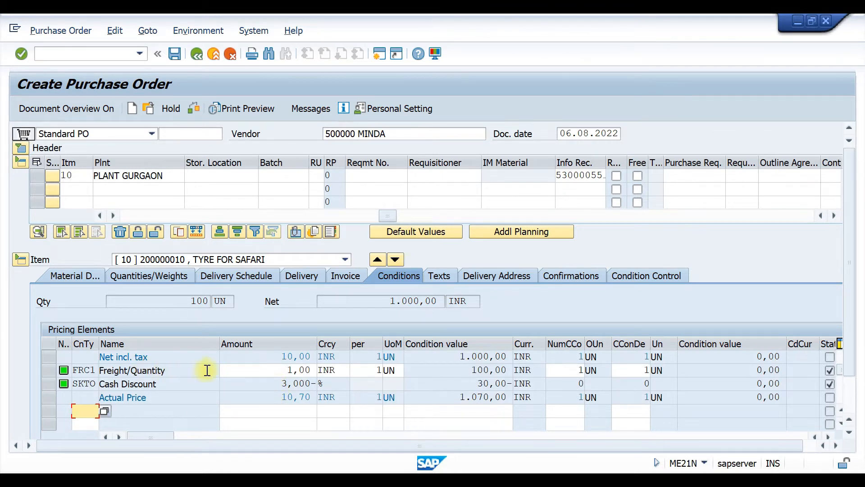
pyautogui.moveTo(178, 372); pyautogui.dragTo(95, 370)
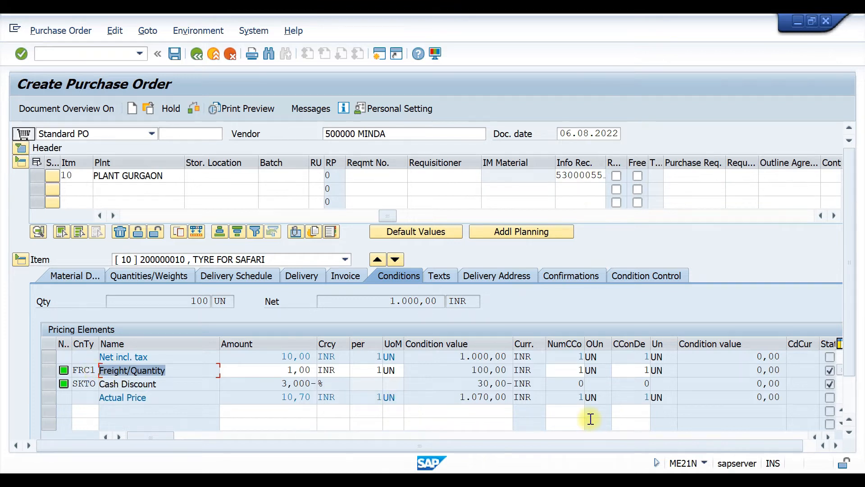
pyautogui.press('Return')
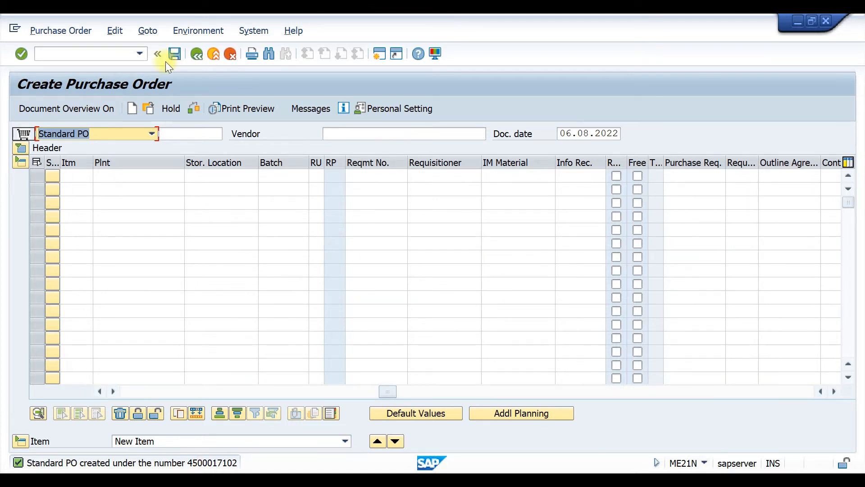
# Step: Start the MIGO transaction and load the newly created purchase order's number for its goods receipt
pyautogui.click(86, 53)
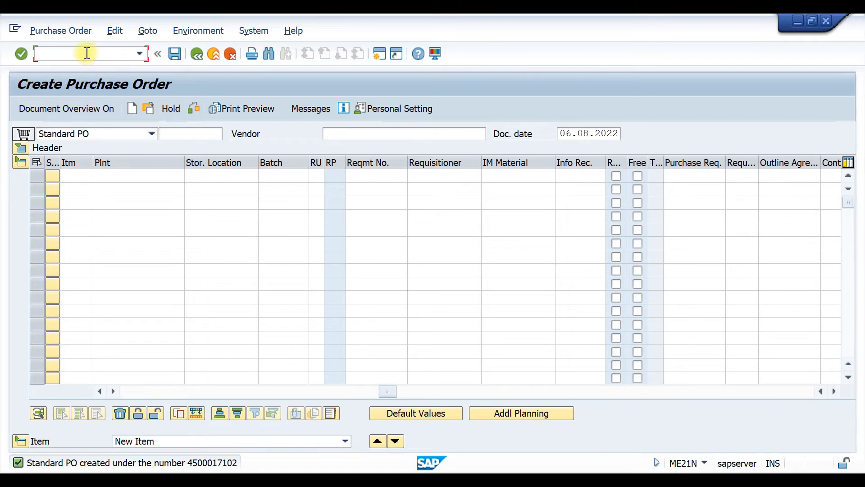
pyautogui.write('/nmigo')
pyautogui.press('Return')
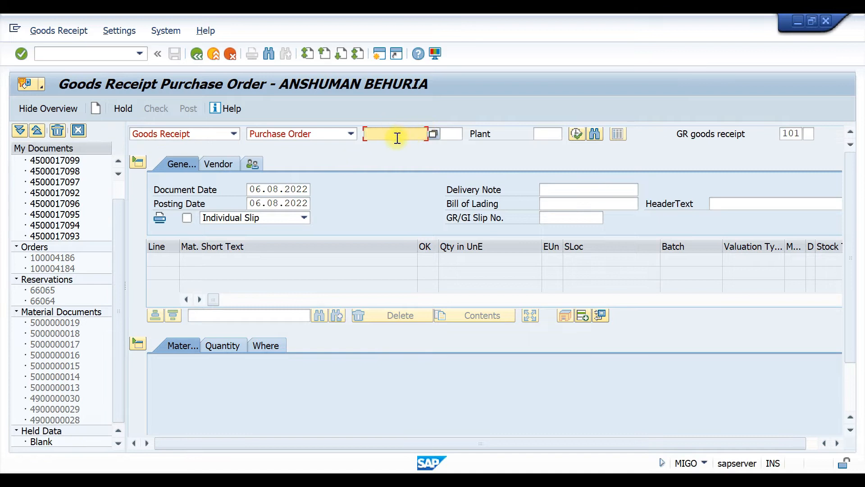
pyautogui.click(397, 138)
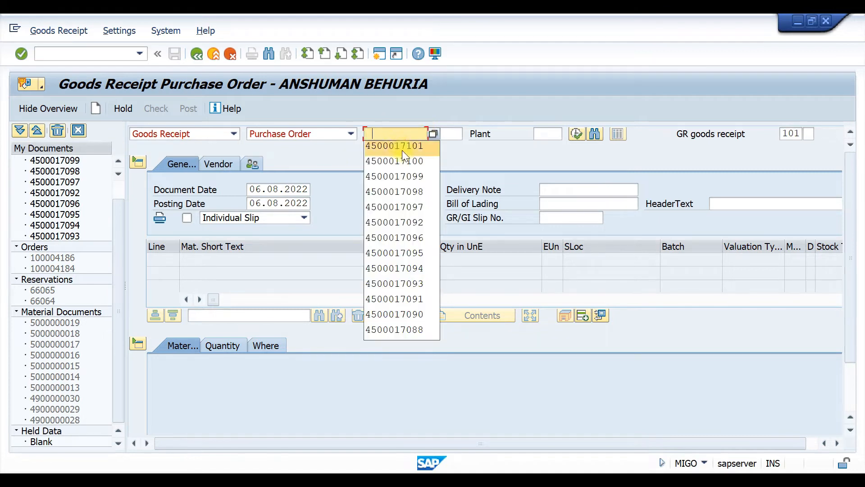
pyautogui.write('4500017102')
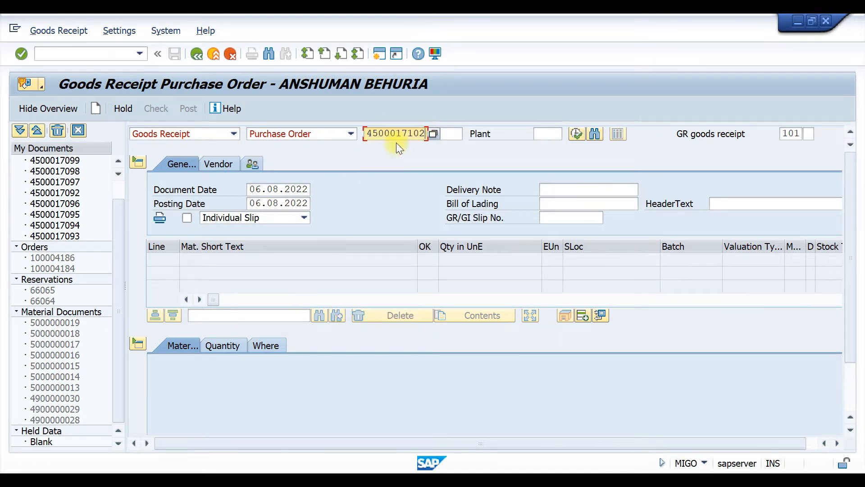
pyautogui.press('Return')
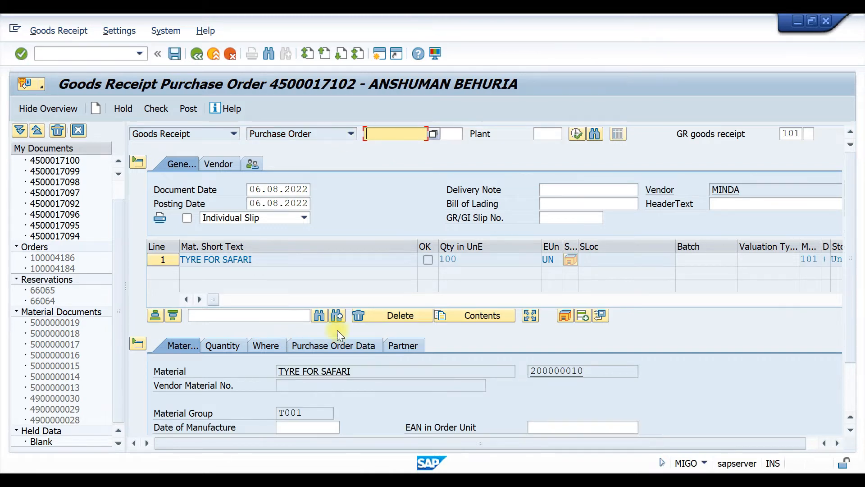
# Step: Set the item's date of manufacture to 5.08.2022 and its storage location to RAW MATERIAL in the goods receipt
pyautogui.scroll(-1, 326, 352)
pyautogui.click(315, 386)
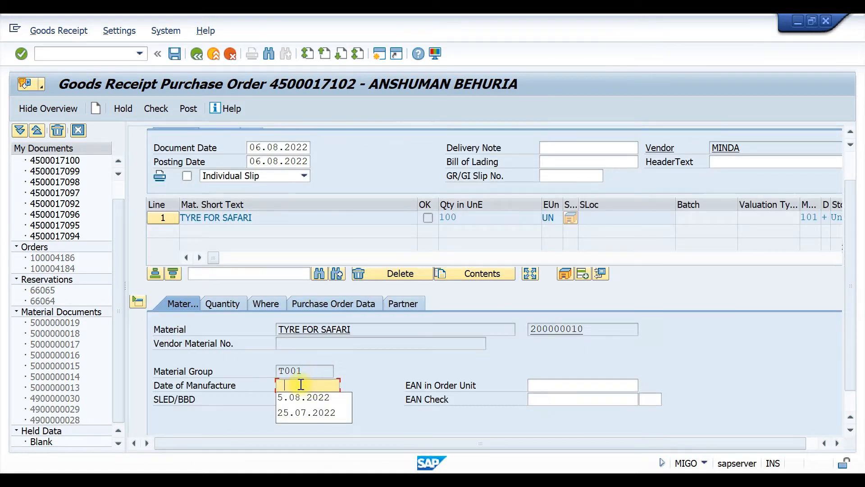
pyautogui.click(302, 392)
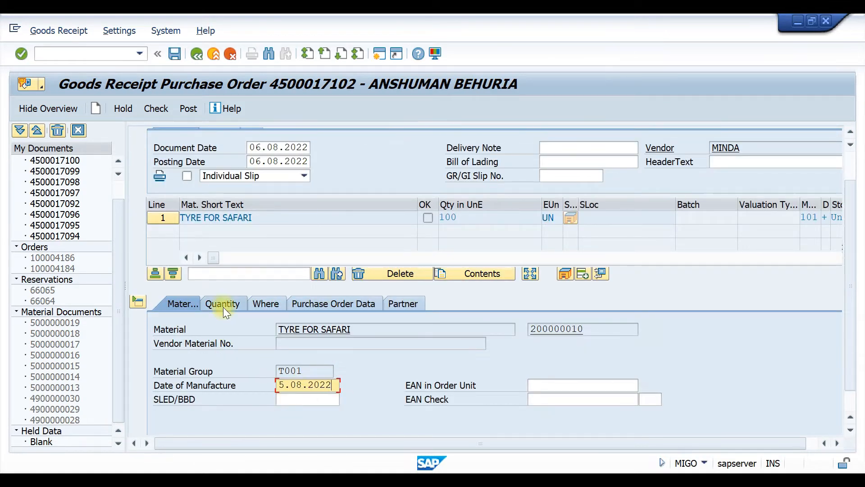
pyautogui.click(264, 306)
pyautogui.click(318, 371)
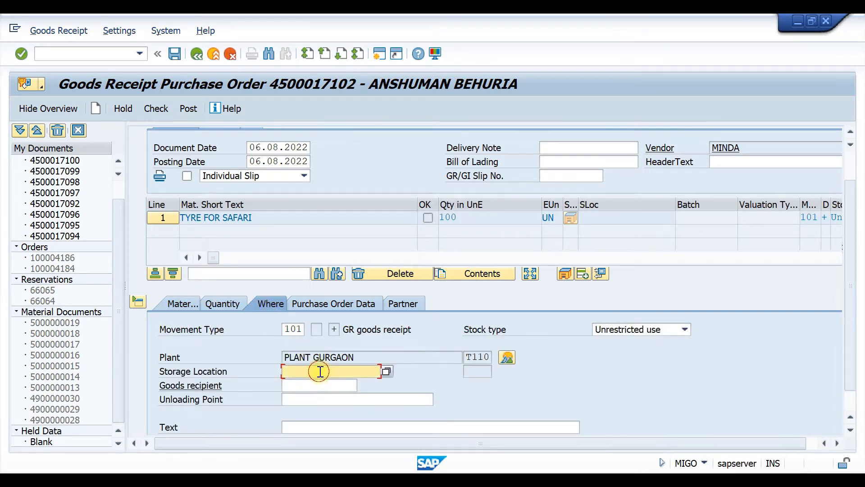
pyautogui.click(320, 384)
# Step: Evaluate the shipping instructions in the item's purchase order data as INSTRUCTION COMPLIED
pyautogui.click(365, 303)
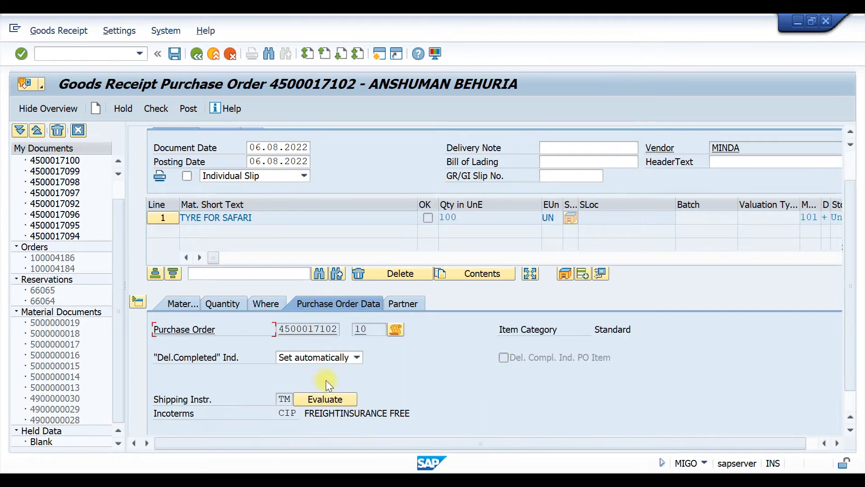
pyautogui.click(317, 399)
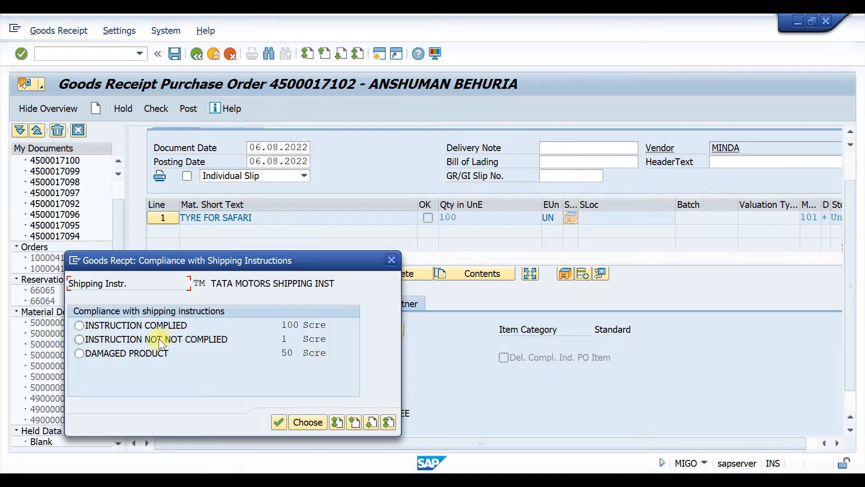
pyautogui.doubleClick(132, 328)
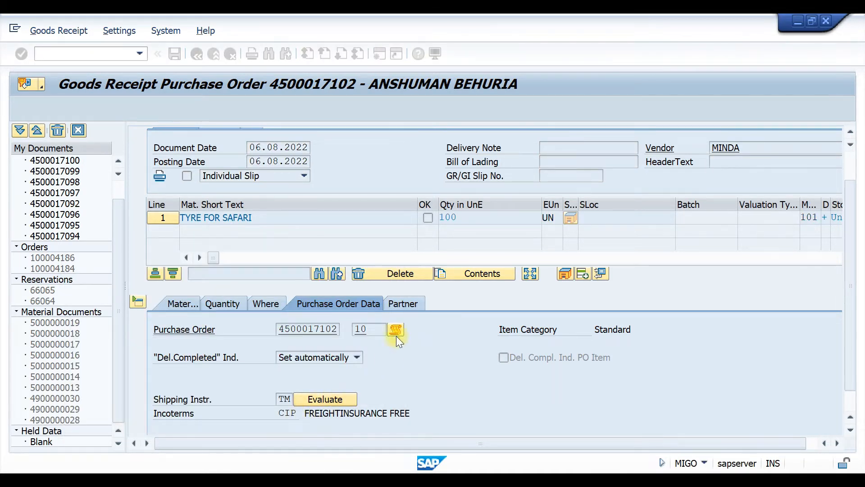
# Step: Check the item's partner data, mark the item as OK and post the goods receipt
pyautogui.click(406, 303)
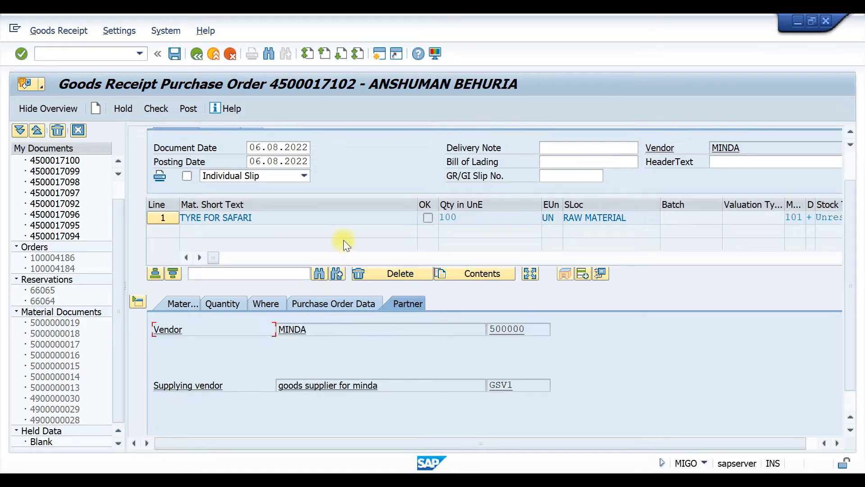
pyautogui.scroll(-1, 291, 354)
pyautogui.click(193, 426)
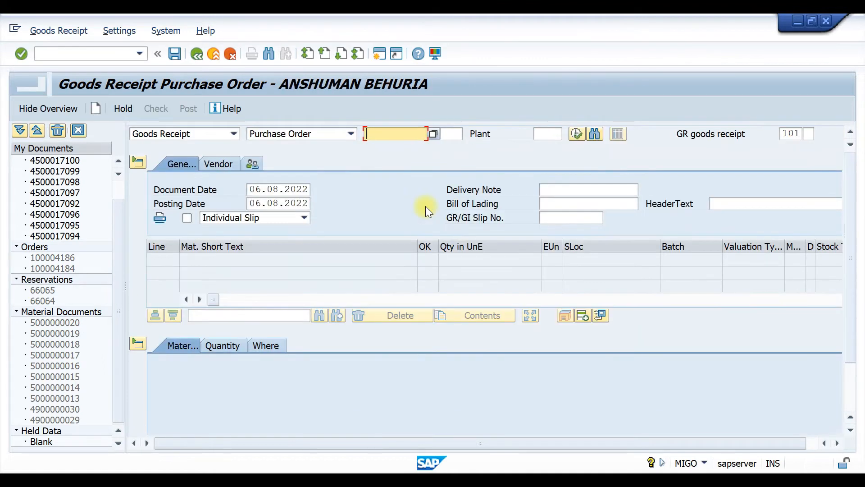
# Step: Start the MIRO transaction for entering an incoming invoice
pyautogui.click(75, 52)
pyautogui.write('/')
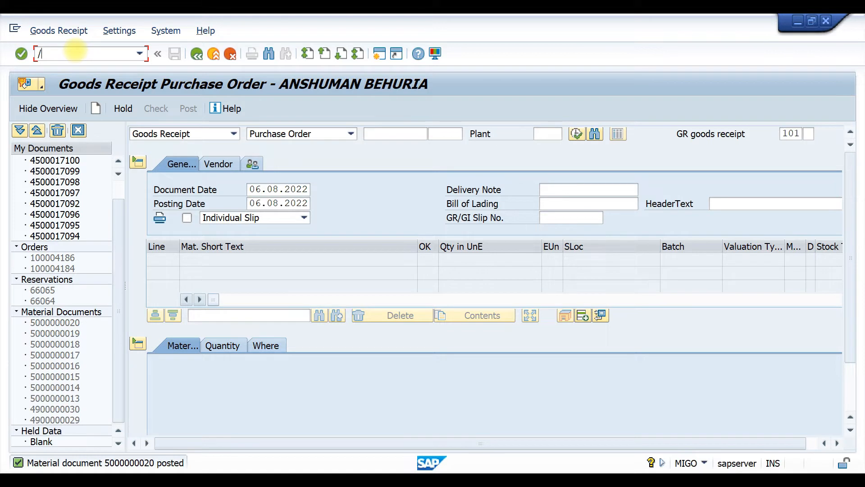
pyautogui.write('mio')
pyautogui.press('BackSpace')
pyautogui.press('BackSpace')
pyautogui.press('BackSpace')
pyautogui.press('BackSpace')
pyautogui.write('nmiro')
pyautogui.press('Return')
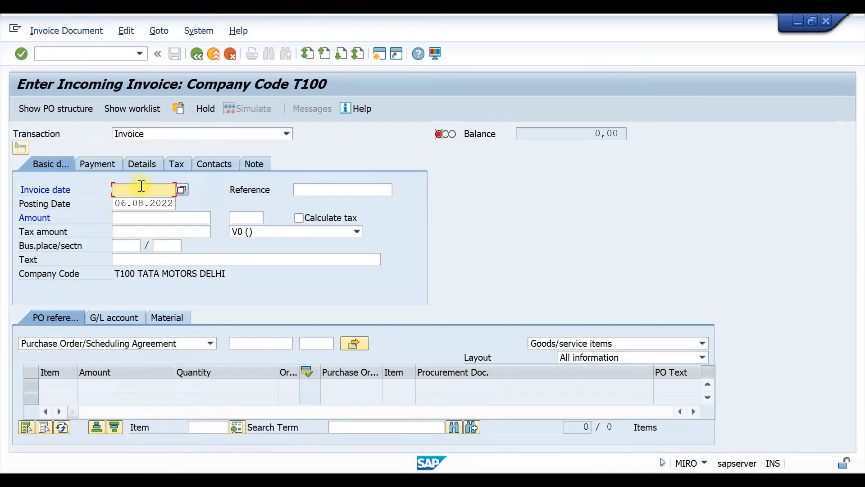
# Step: Set the invoice date to 06.08.2022
pyautogui.click(141, 186)
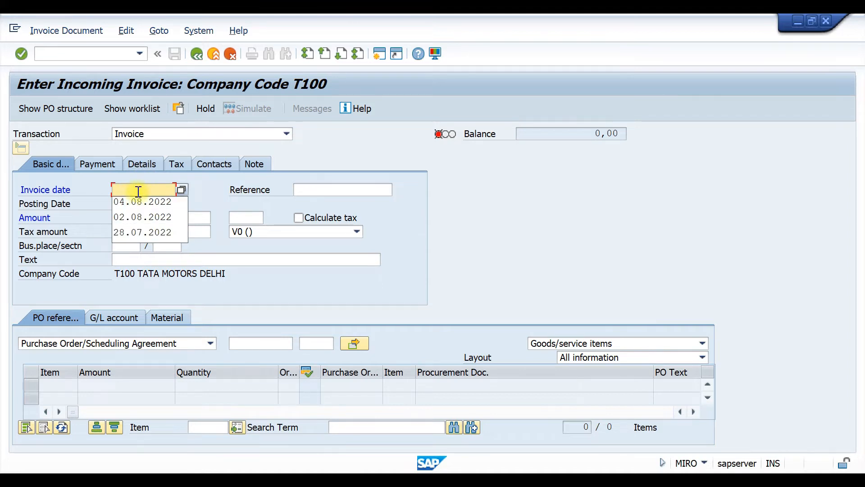
pyautogui.click(142, 201)
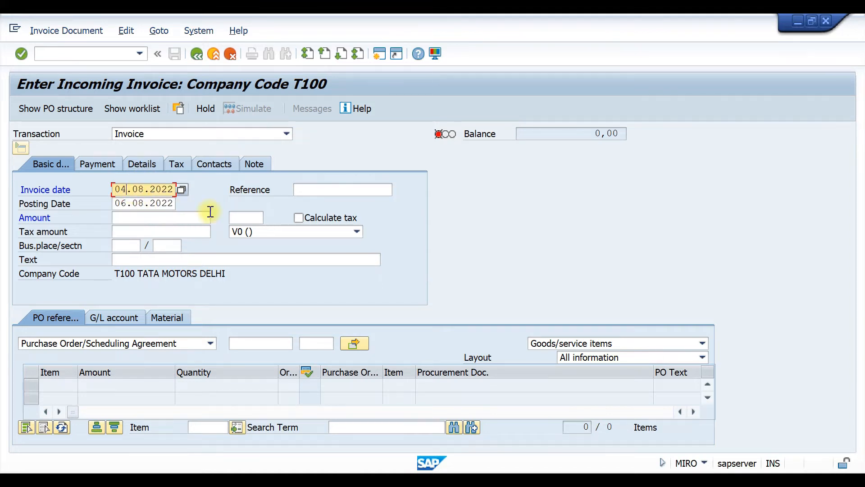
pyautogui.press('BackSpace')
pyautogui.write('6')
# Step: Load the newly received purchase order into the invoice as its purchase order reference
pyautogui.click(241, 343)
pyautogui.click(278, 203)
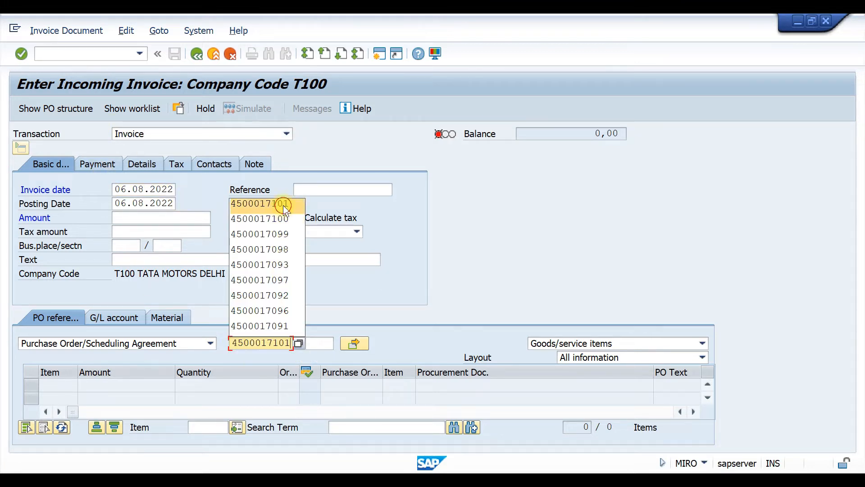
pyautogui.press('BackSpace')
pyautogui.write('2')
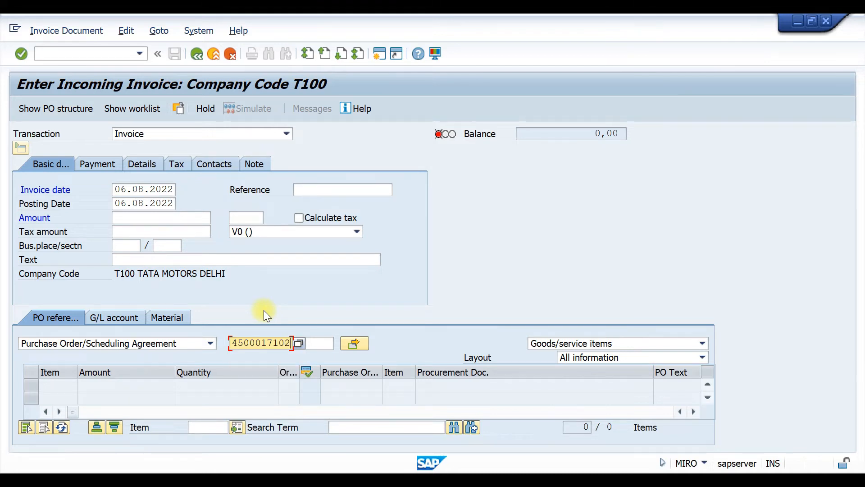
pyautogui.press('Return')
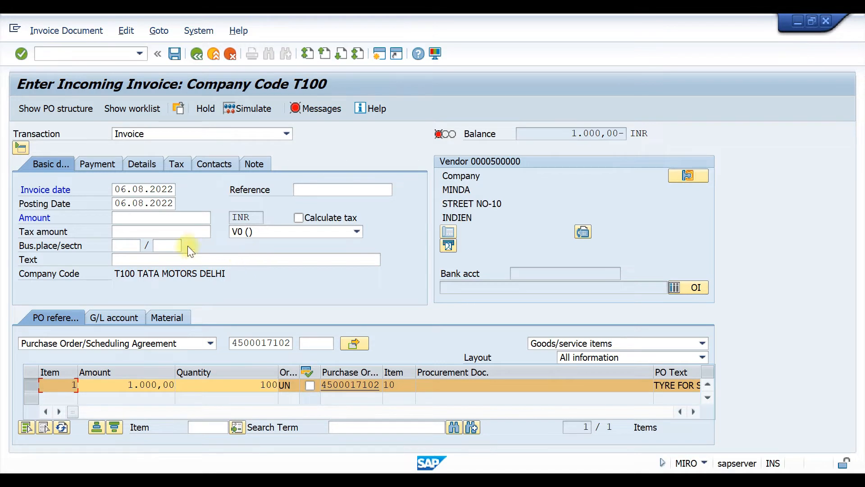
# Step: Review the invoice's baseline date and payment method, and the amount and quantity of its purchase order item
pyautogui.click(106, 164)
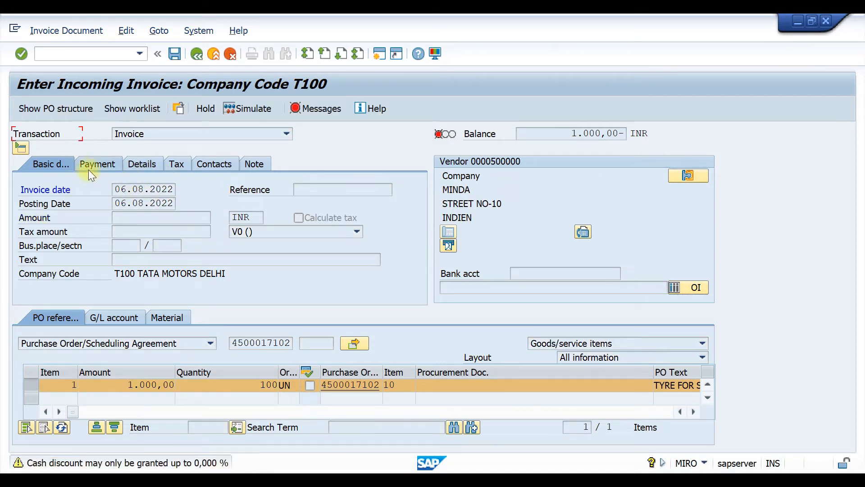
pyautogui.press('Return')
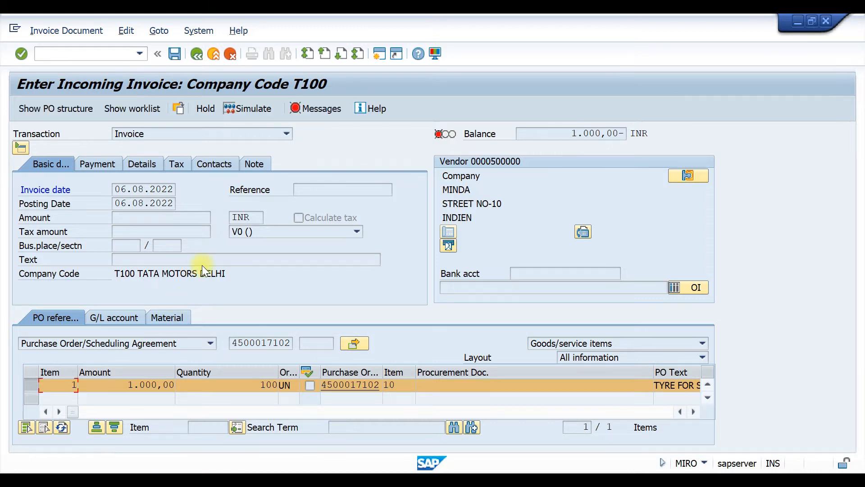
pyautogui.click(98, 191)
pyautogui.click(97, 202)
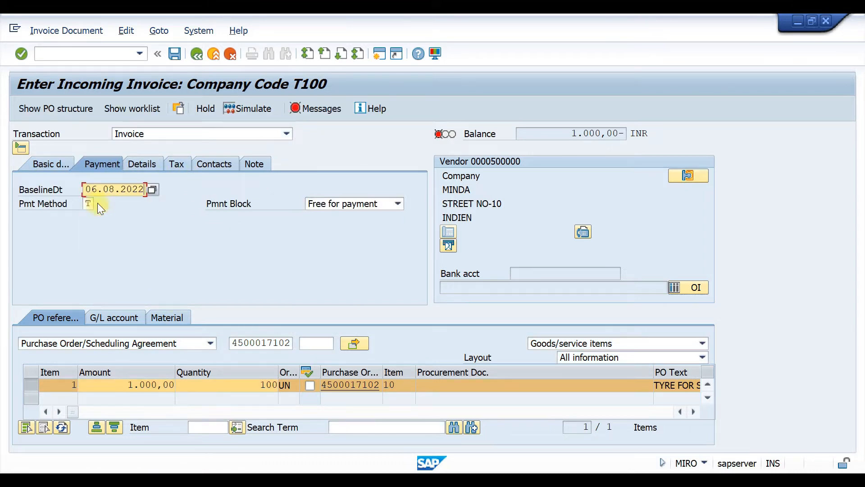
pyautogui.press('Return')
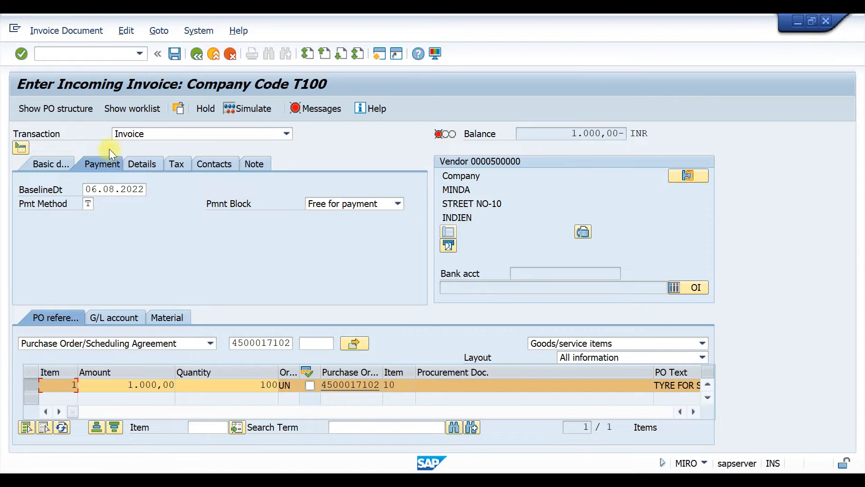
pyautogui.click(52, 169)
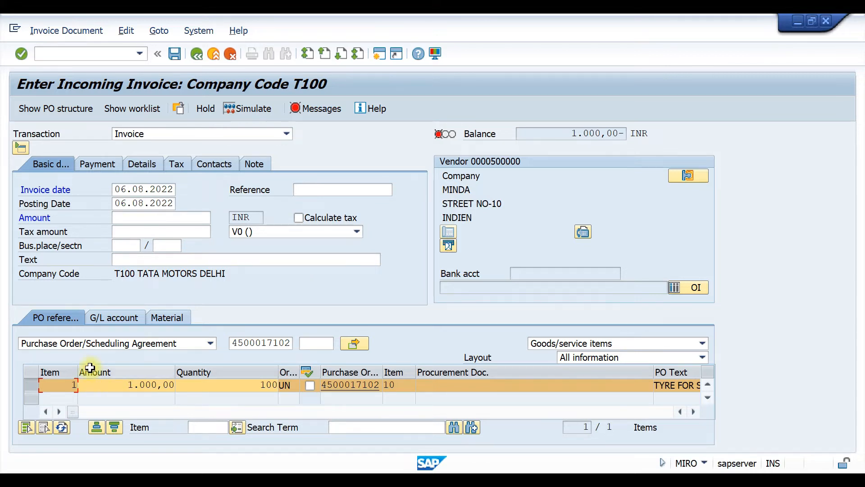
pyautogui.moveTo(120, 386); pyautogui.dragTo(177, 383)
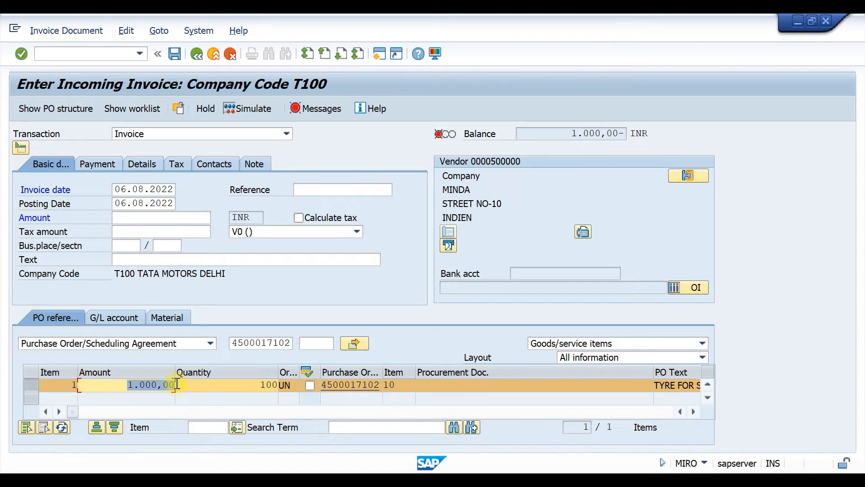
pyautogui.moveTo(118, 385); pyautogui.dragTo(178, 386)
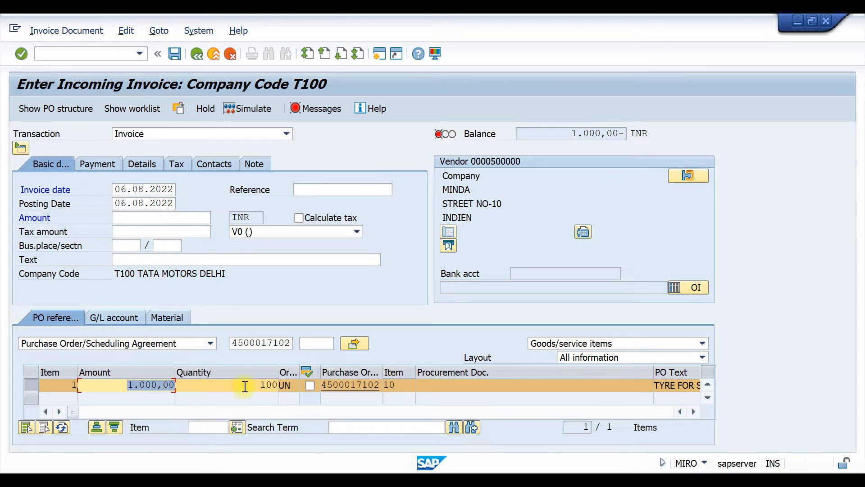
pyautogui.moveTo(241, 384); pyautogui.dragTo(283, 385)
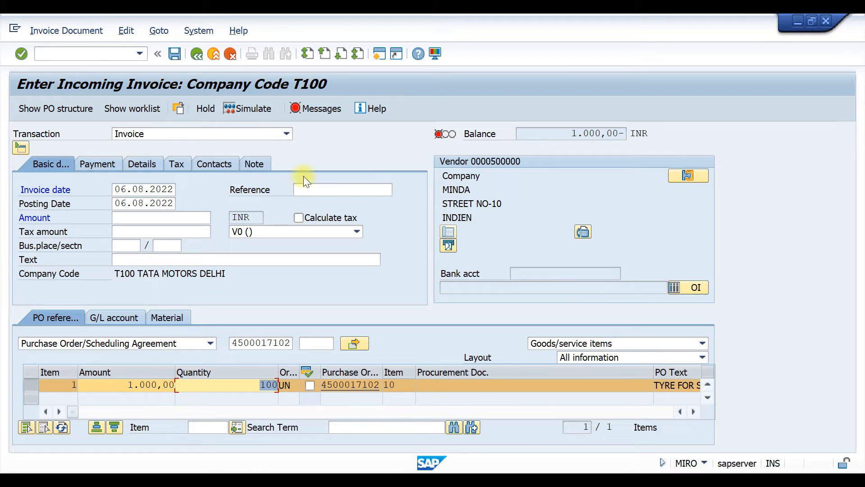
# Step: Turn on automatic tax calculation for the invoice and accept the cash discount warning
pyautogui.click(298, 218)
pyautogui.press('Return')
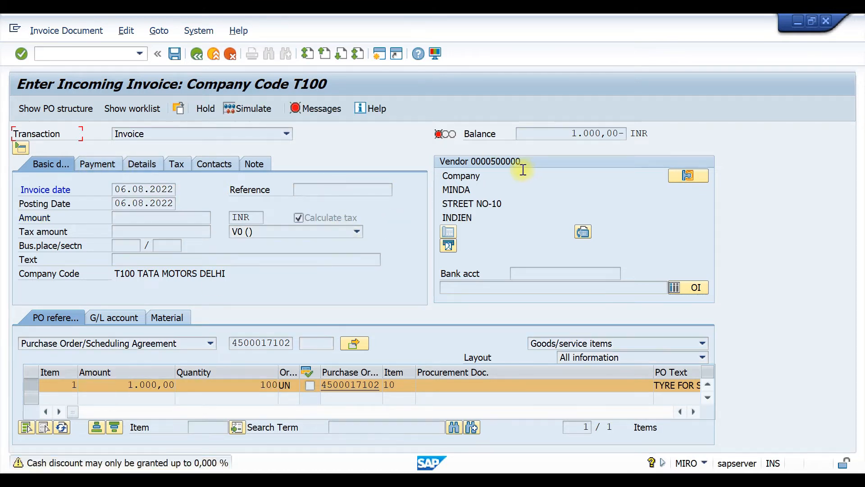
pyautogui.press('Return')
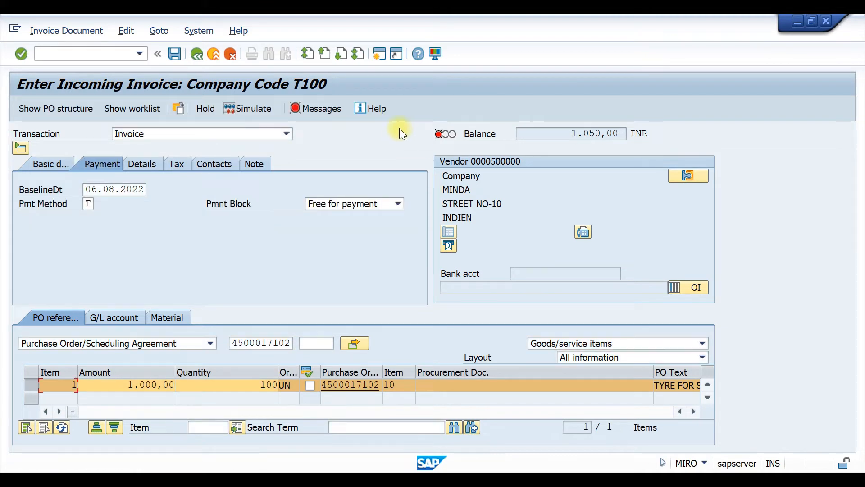
# Step: Set the invoice amount to 1050 INR in the basic data and post the invoice
pyautogui.click(61, 166)
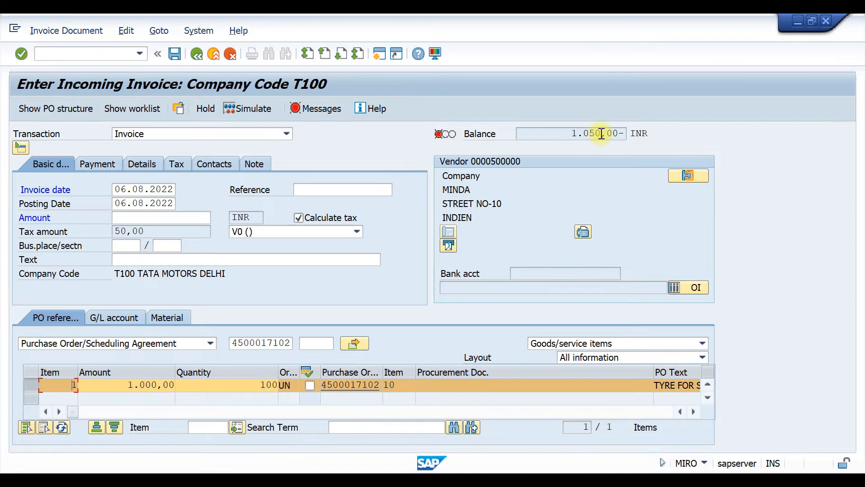
pyautogui.click(192, 217)
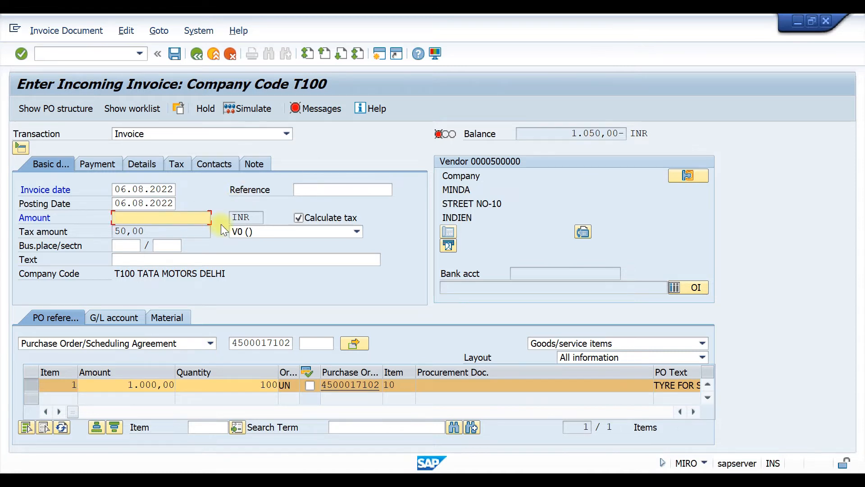
pyautogui.write('1050')
pyautogui.press('Return')
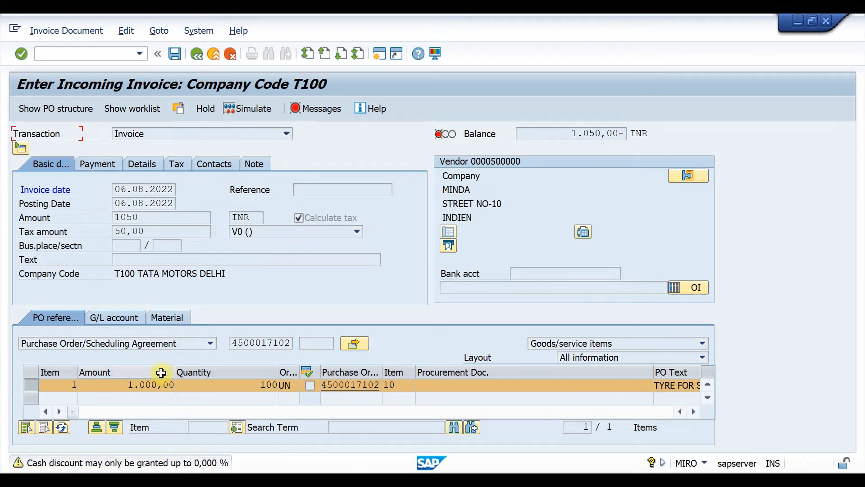
pyautogui.press('Return')
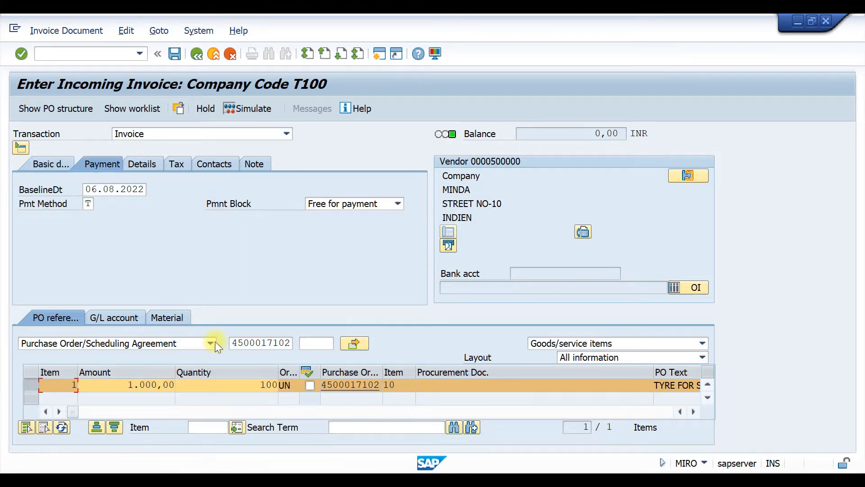
pyautogui.hotkey('ctrl', 's')
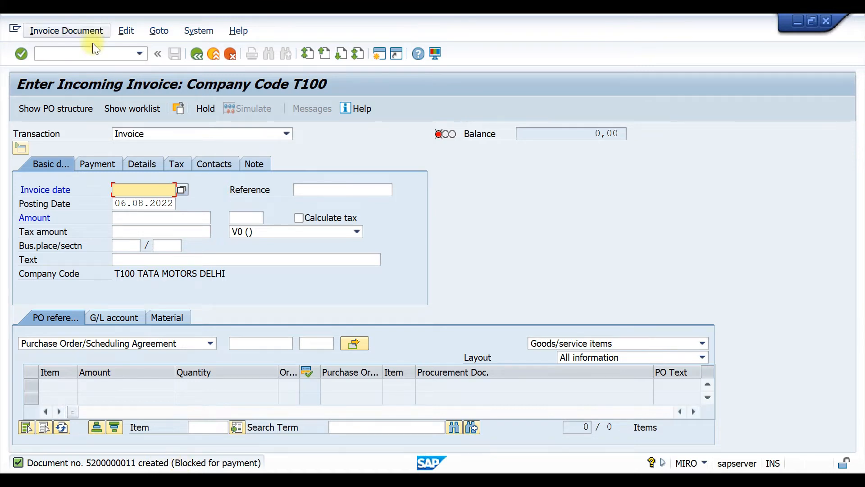
# Step: Display the posted invoice document and check the payment block in its payment data
pyautogui.click(83, 32)
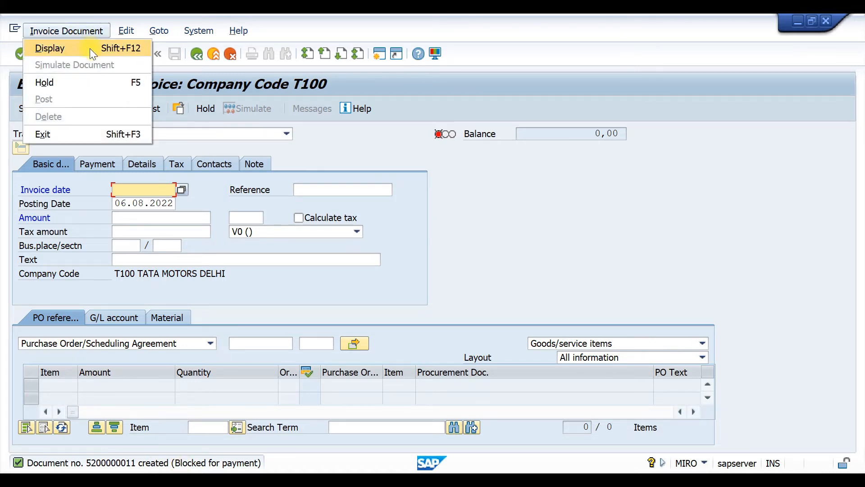
pyautogui.click(91, 48)
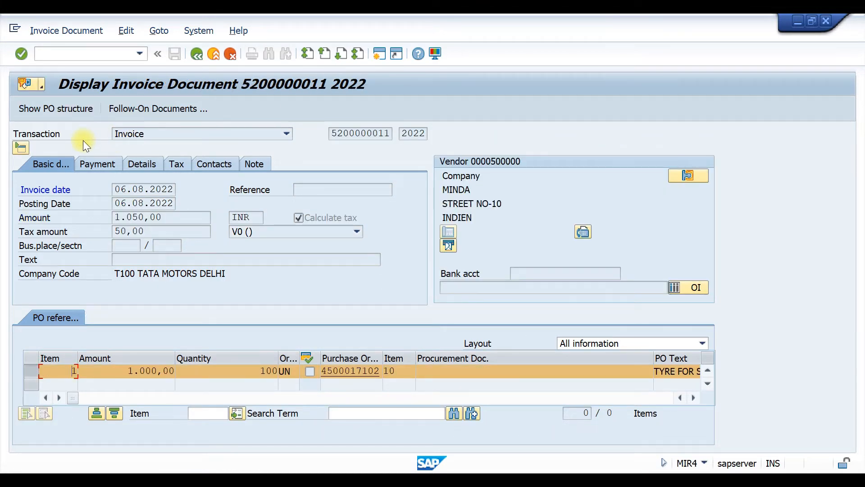
pyautogui.click(109, 165)
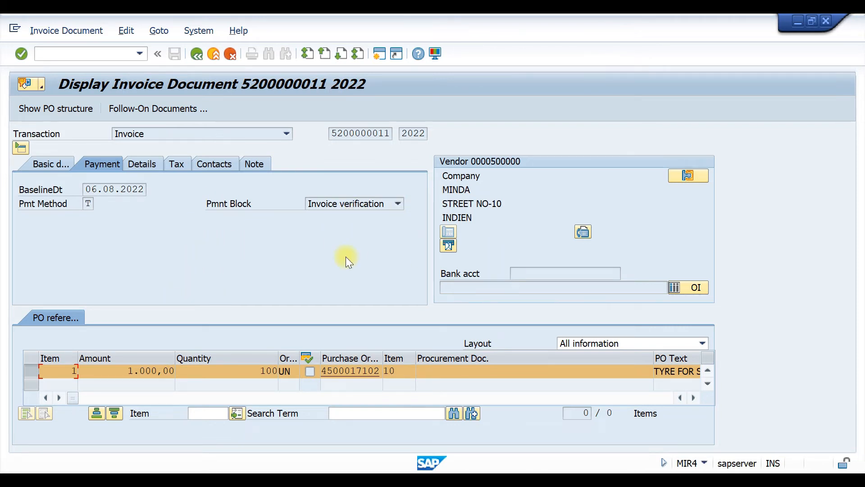
# Step: Leave the displayed invoice document and start a new incoming invoice with transaction MIRO
pyautogui.click(96, 54)
pyautogui.write('/nmi')
pyautogui.press('Return')
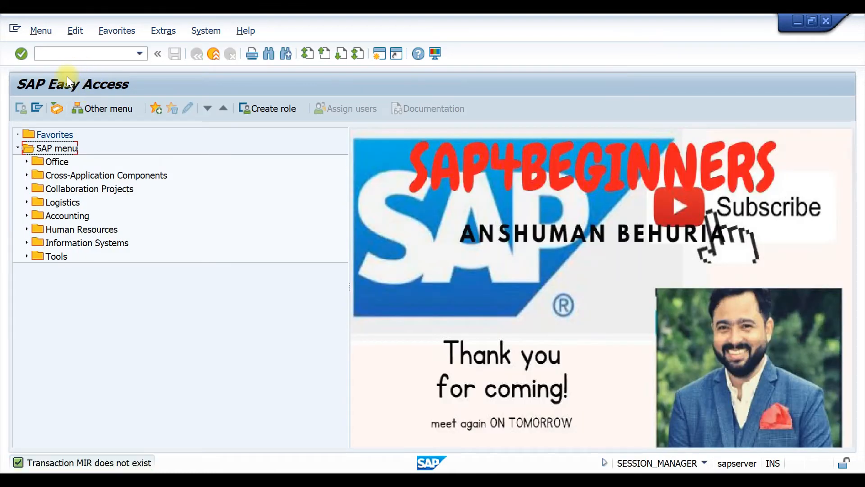
pyautogui.click(68, 55)
pyautogui.write('miro')
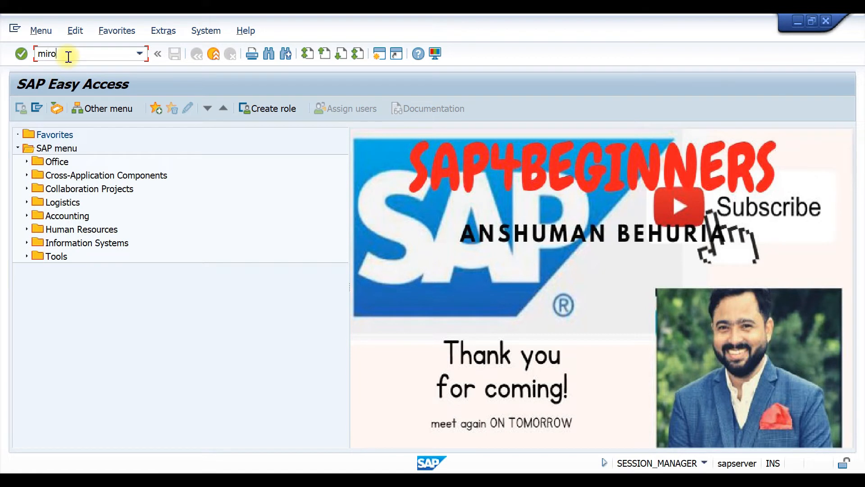
pyautogui.press('Return')
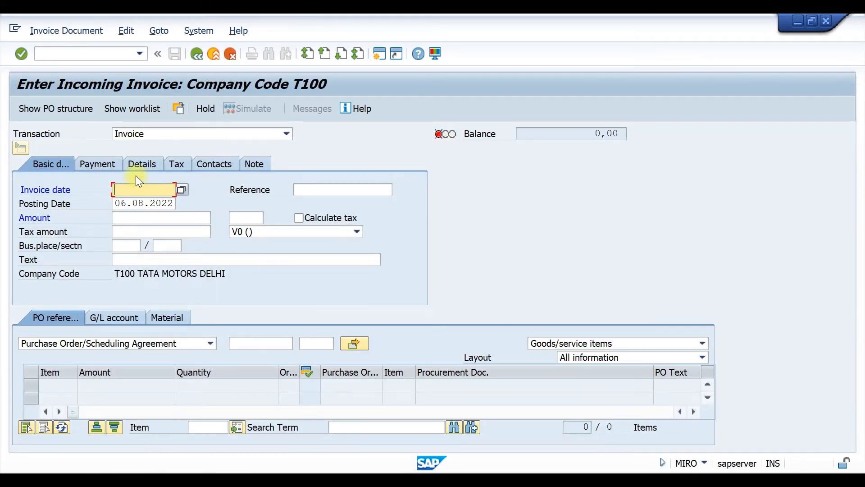
# Step: Set the invoice date to 06.08.2022 and reference the most recent purchase order in the invoice
pyautogui.click(143, 189)
pyautogui.click(150, 201)
pyautogui.click(232, 342)
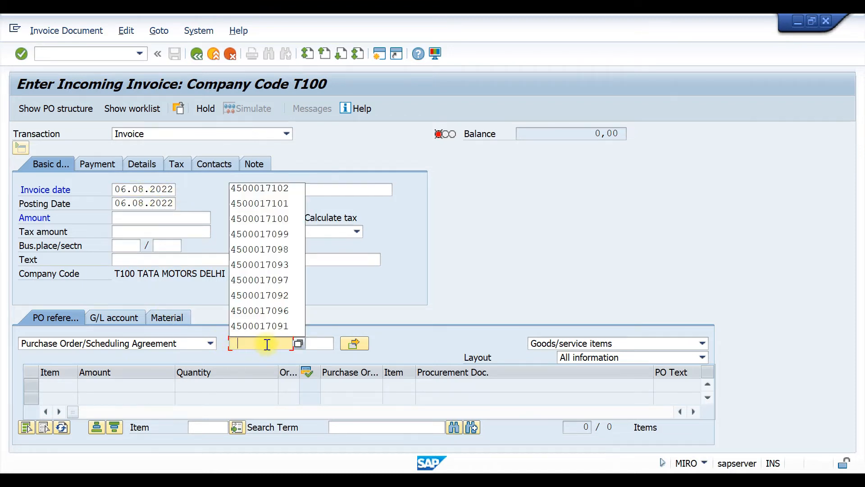
pyautogui.click(284, 195)
pyautogui.press('Return')
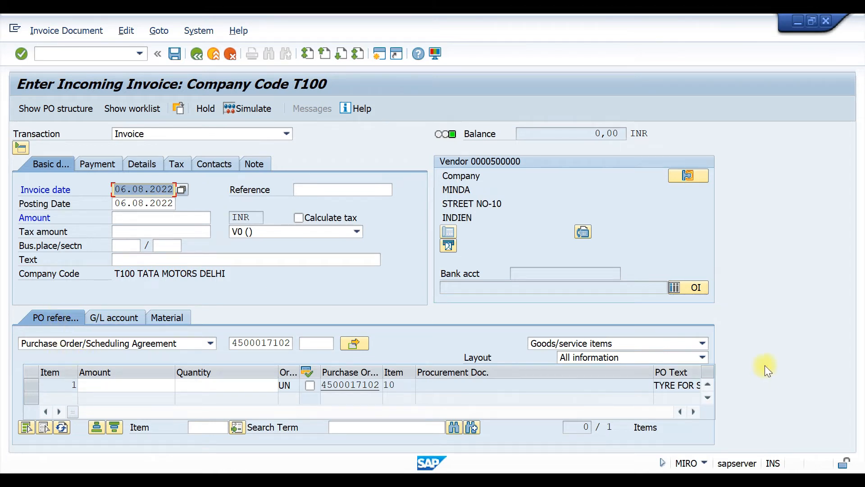
# Step: Switch the purchase order reference from goods/service items to planned delivery costs and check the freight item's quantity and amount
pyautogui.click(703, 343)
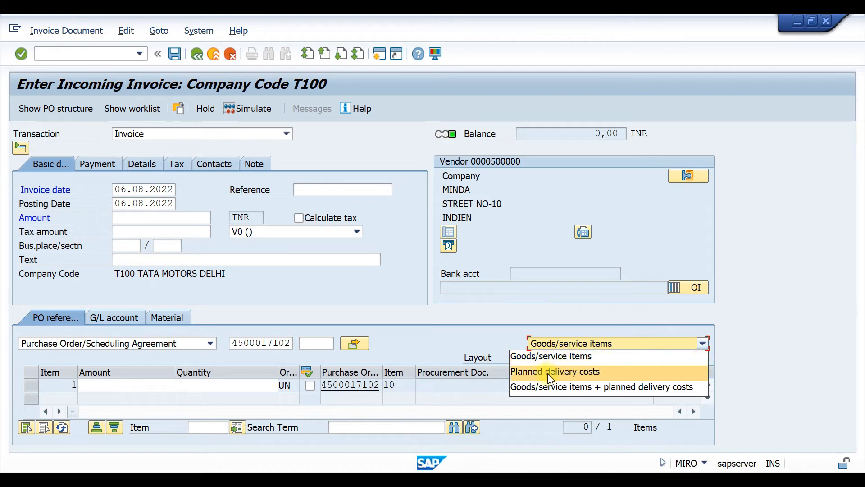
pyautogui.click(578, 372)
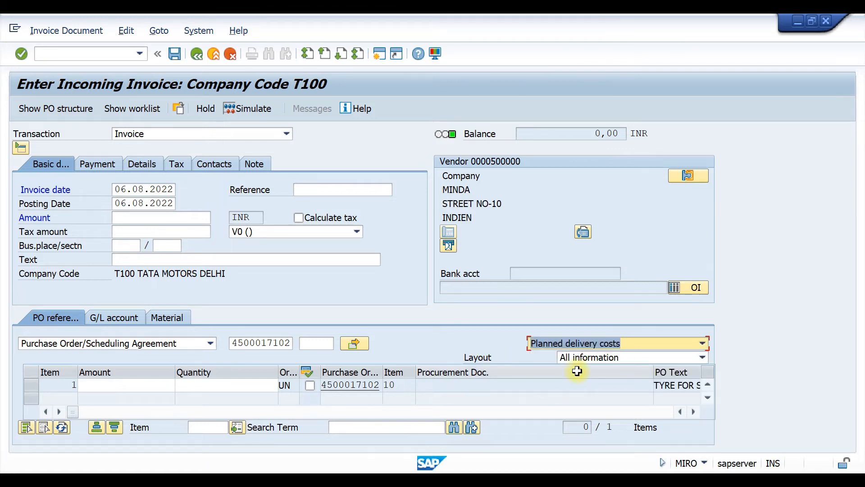
pyautogui.press('Return')
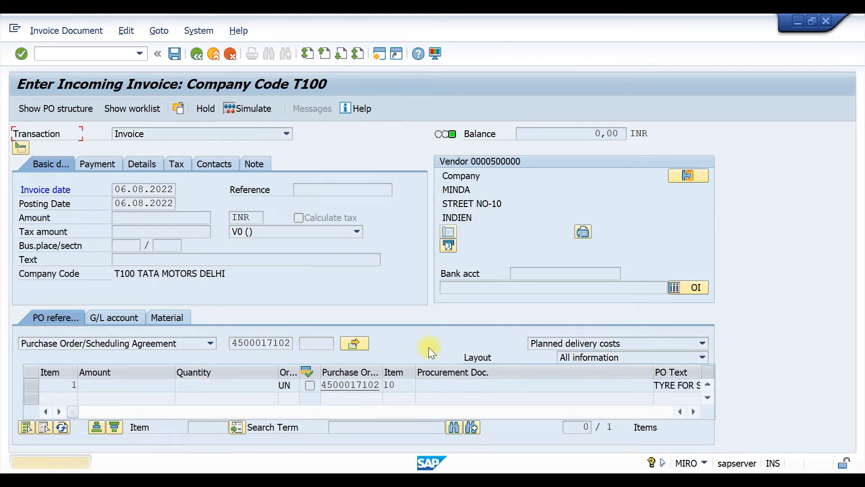
pyautogui.press('Return')
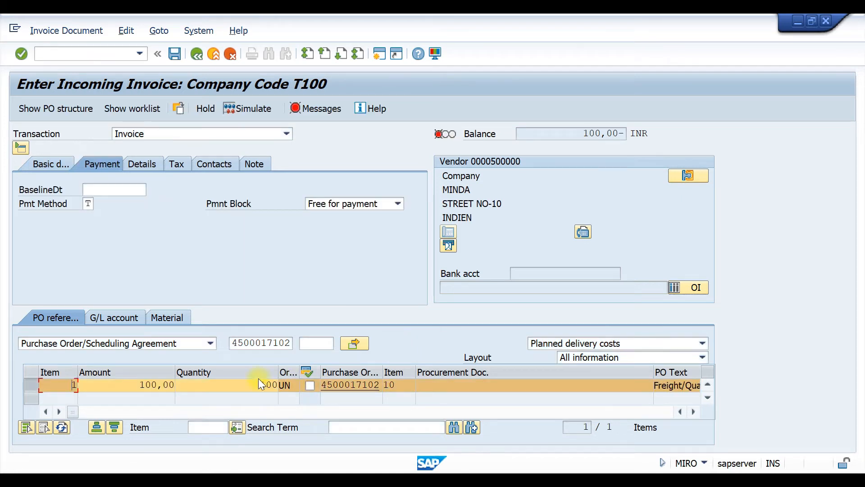
pyautogui.moveTo(249, 386); pyautogui.dragTo(280, 385)
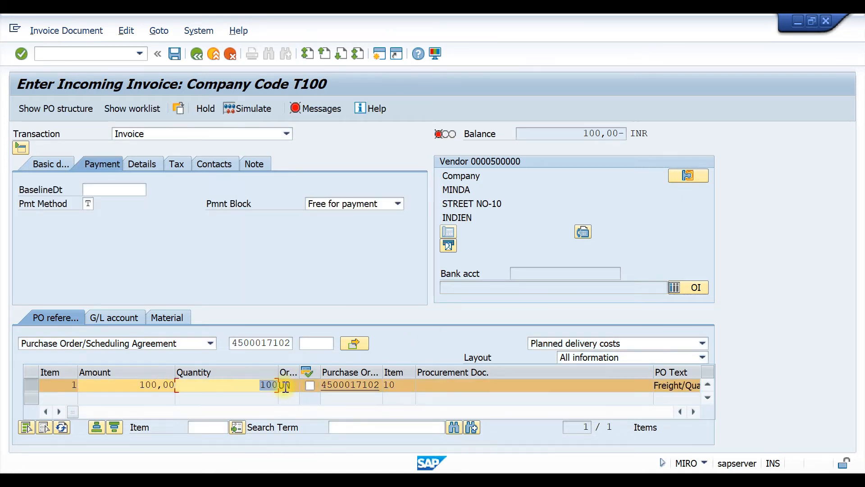
pyautogui.moveTo(133, 389); pyautogui.dragTo(194, 385)
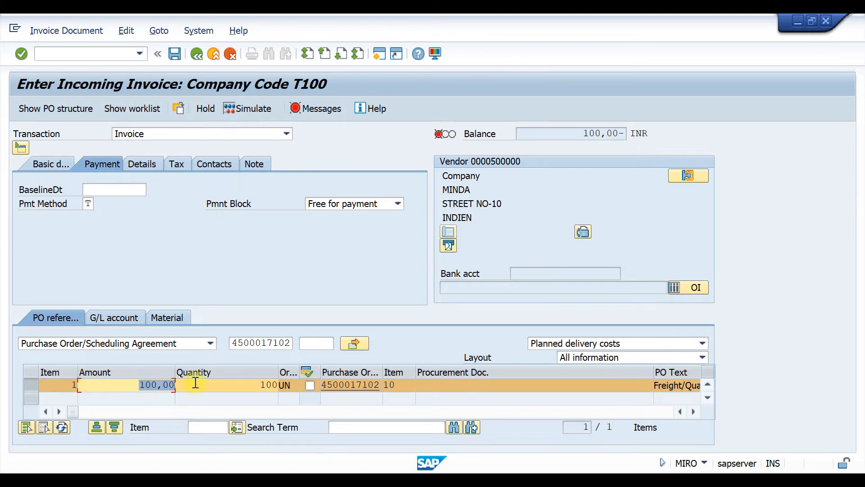
# Step: Set the baseline date of the freight invoice to 06.08.2022 in its payment data
pyautogui.click(113, 190)
pyautogui.click(109, 204)
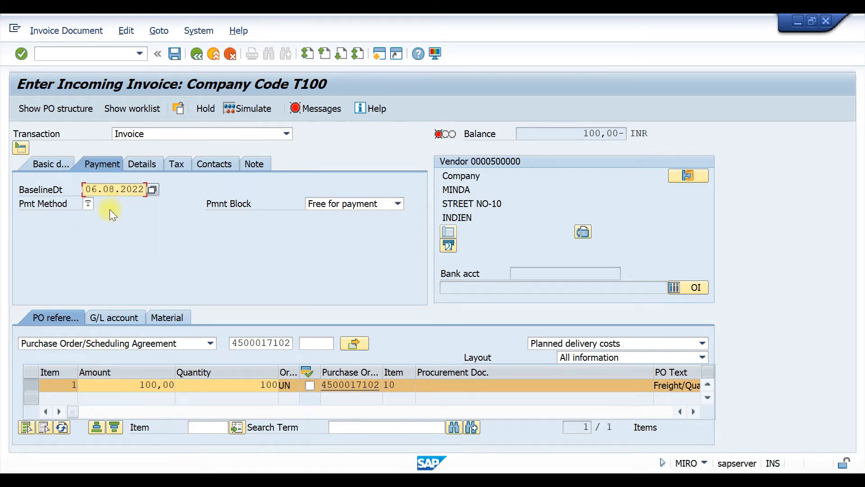
pyautogui.press('Return')
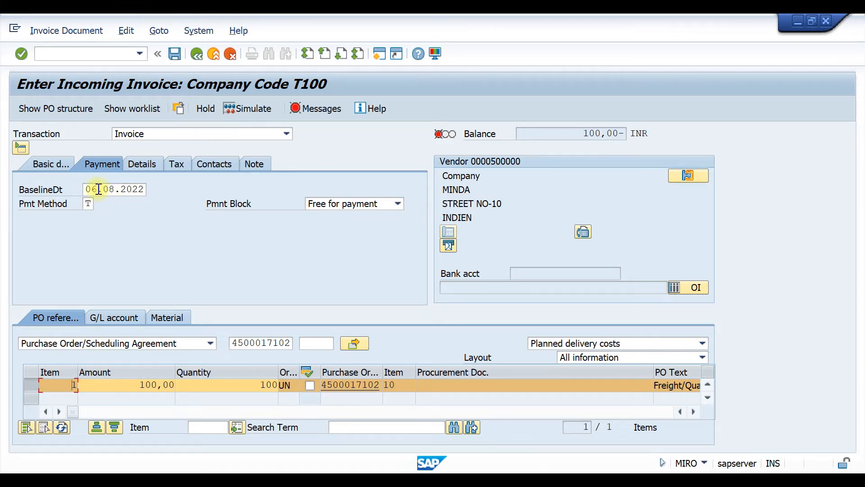
# Step: Turn on automatic tax calculation for the freight invoice and accept the cash discount warning
pyautogui.click(48, 166)
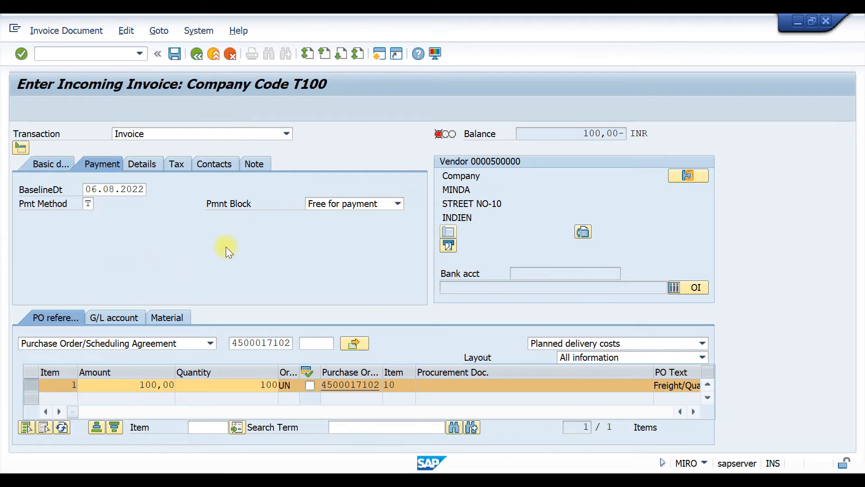
pyautogui.click(298, 217)
pyautogui.press('Return')
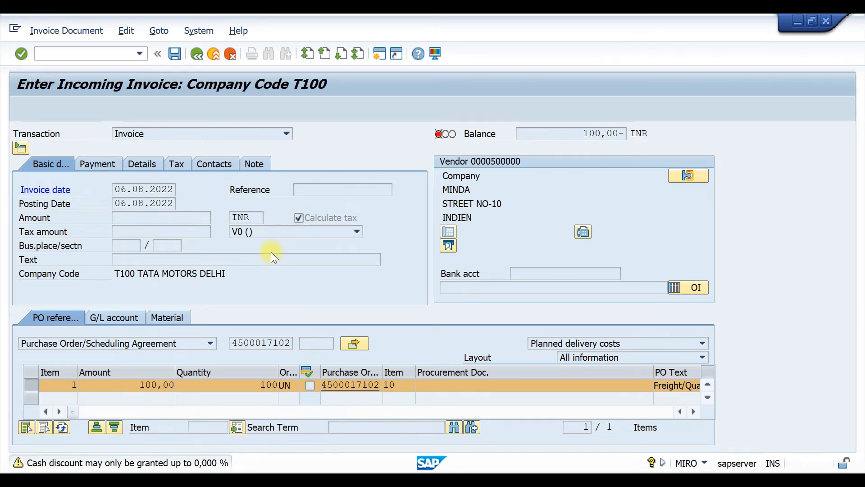
pyautogui.press('Return')
# Step: Set the freight invoice amount to 105 INR in the basic data and post the invoice
pyautogui.click(51, 164)
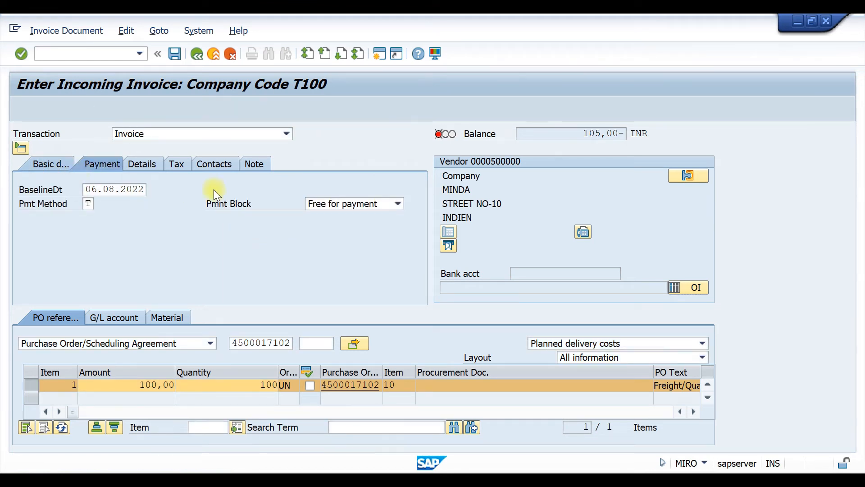
pyautogui.click(134, 216)
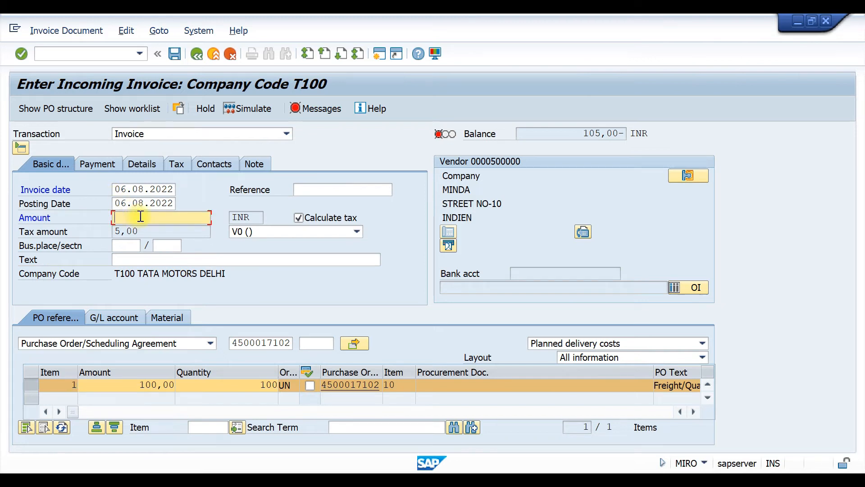
pyautogui.write('105')
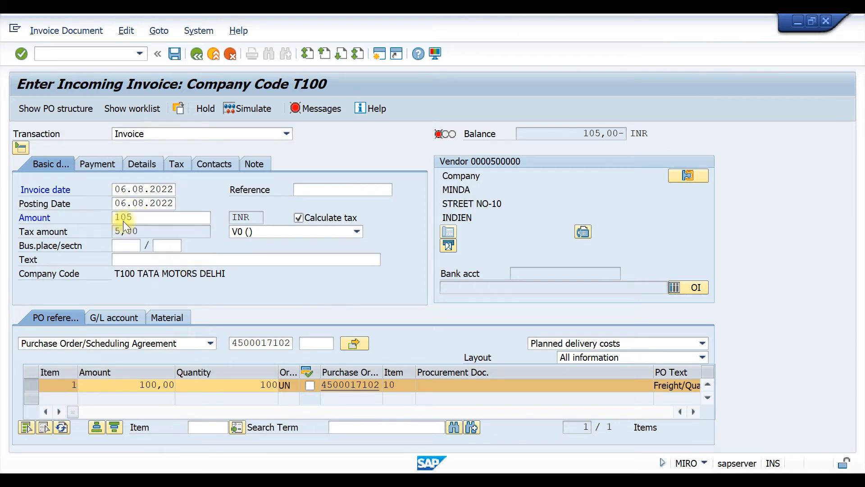
pyautogui.press('Return')
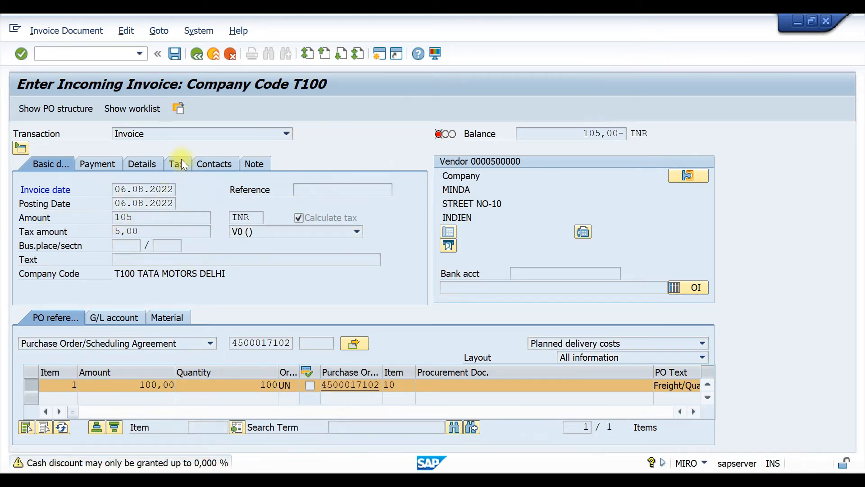
pyautogui.press('Return')
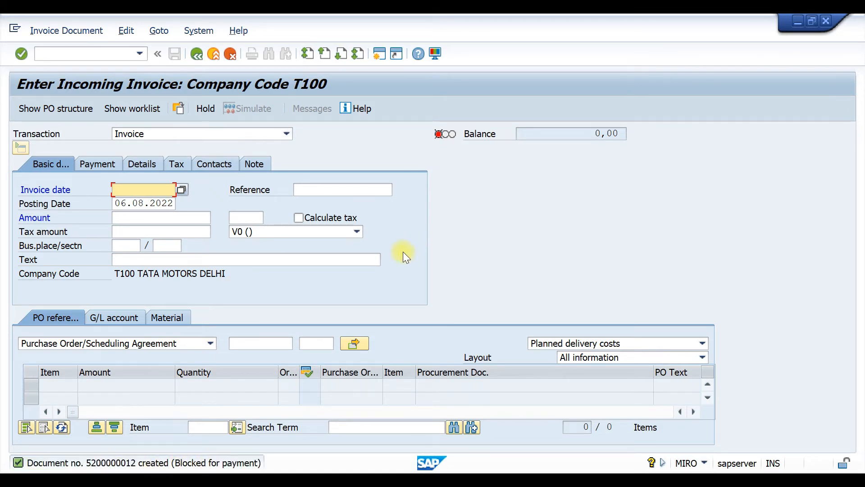
# Step: Display the posted freight invoice, open its follow-on accounting document and examine the vendor, freight clearing and input tax lines
pyautogui.click(51, 29)
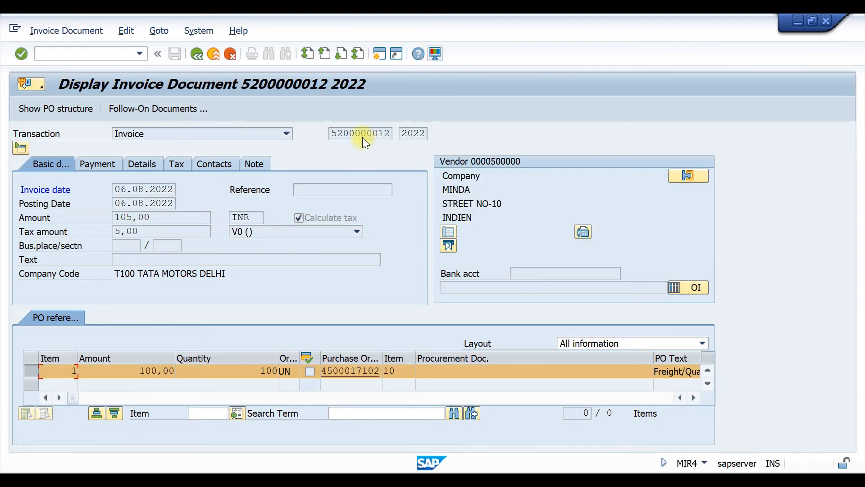
pyautogui.click(167, 109)
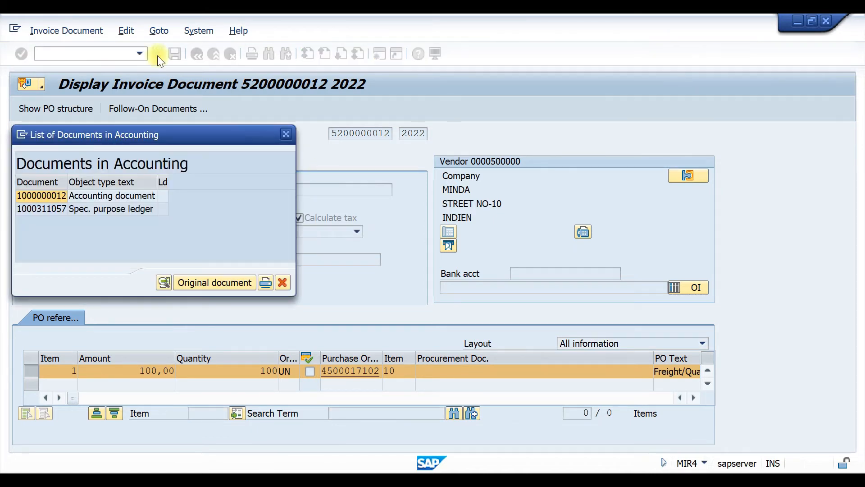
pyautogui.doubleClick(56, 195)
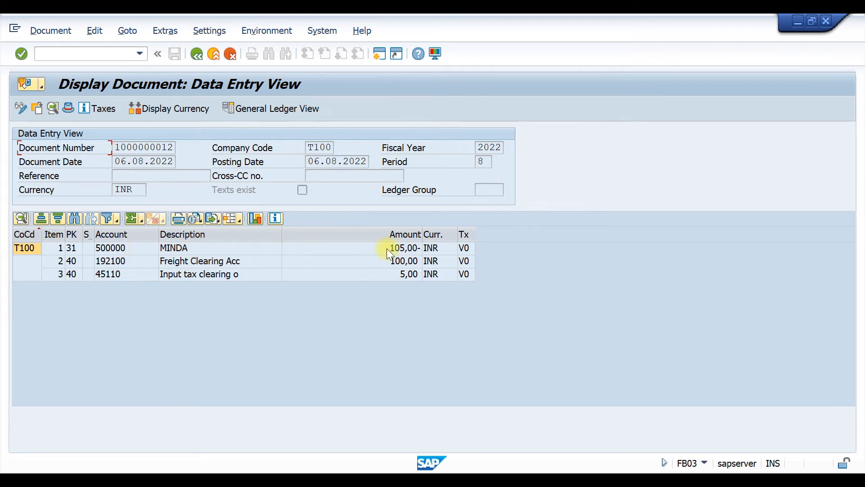
pyautogui.click(425, 248)
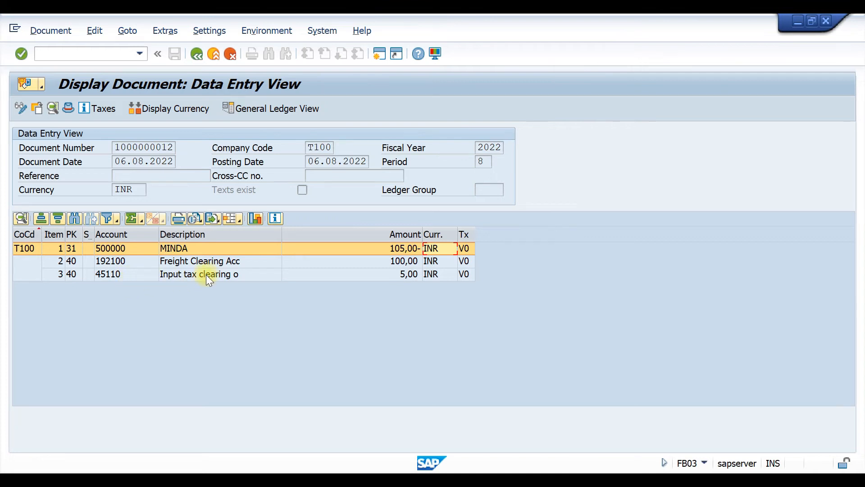
pyautogui.click(407, 274)
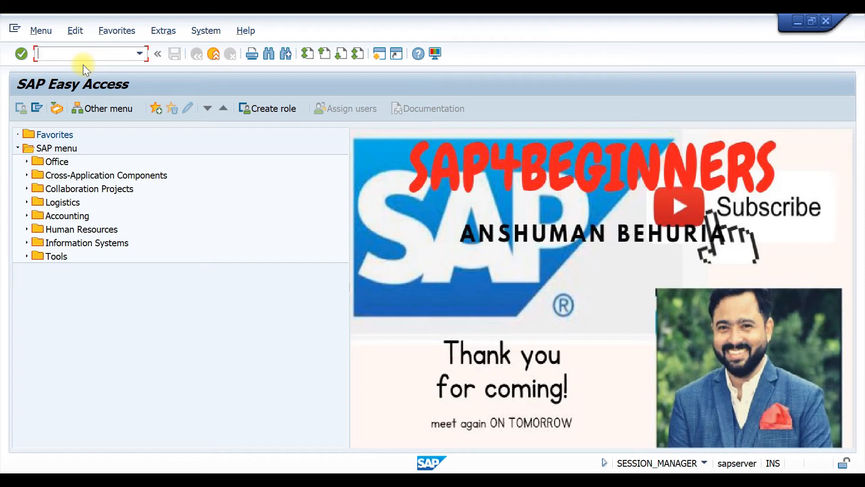
pyautogui.write('mir4')
pyautogui.press('Return')
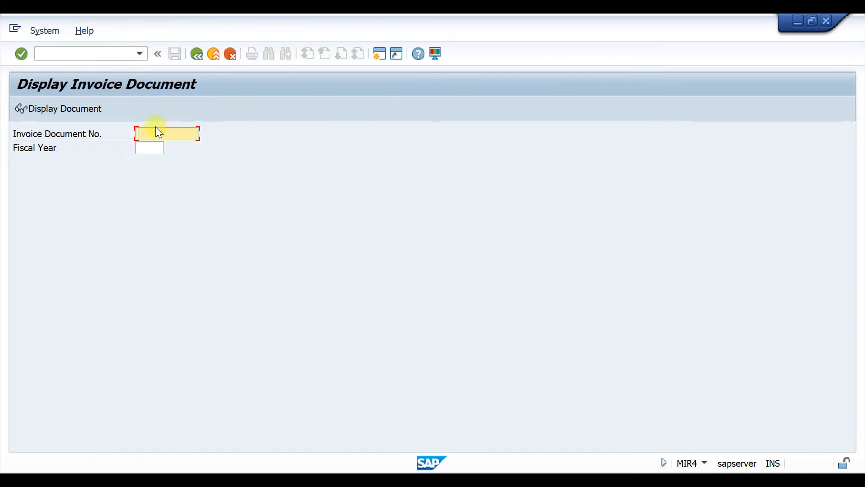
pyautogui.click(159, 132)
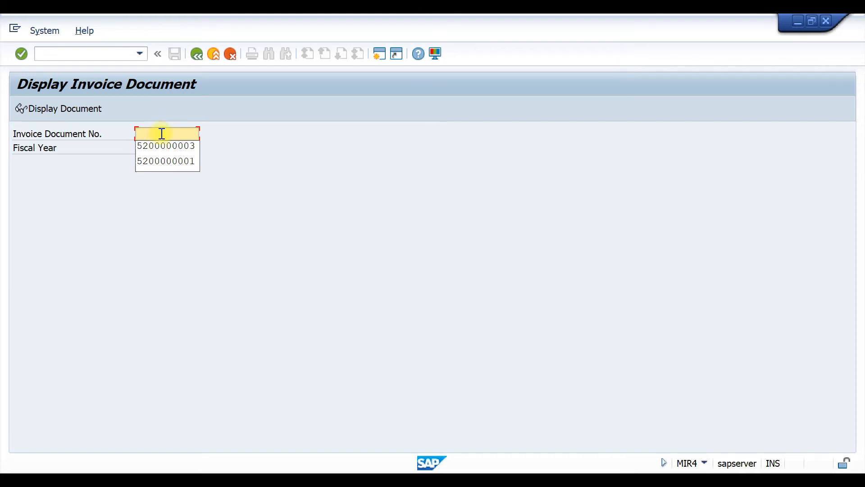
pyautogui.click(166, 145)
pyautogui.press('BackSpace')
pyautogui.press('BackSpace')
pyautogui.write('11')
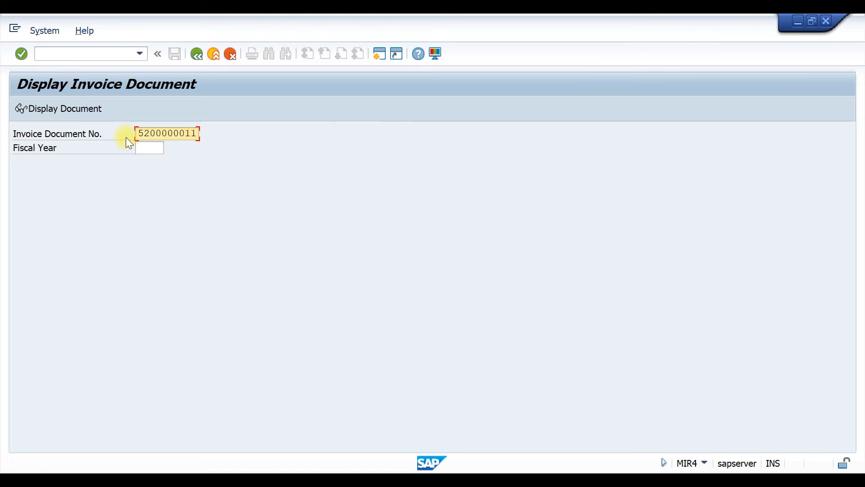
pyautogui.click(149, 147)
pyautogui.write('2022')
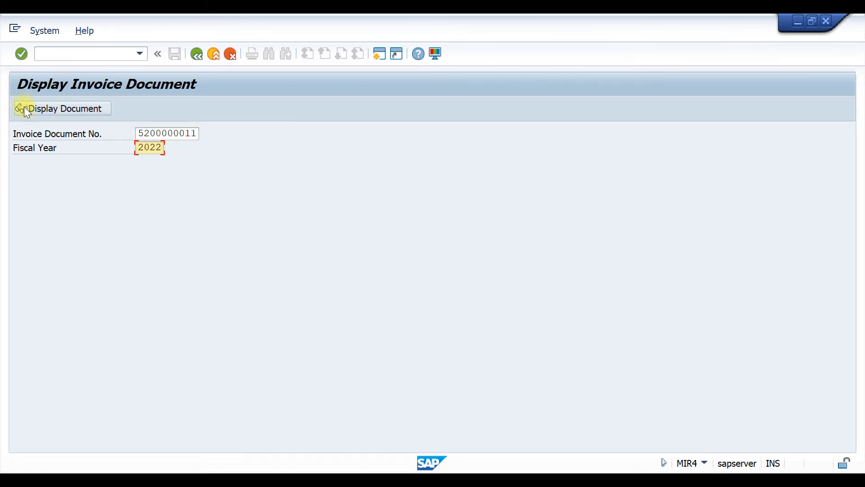
pyautogui.click(23, 107)
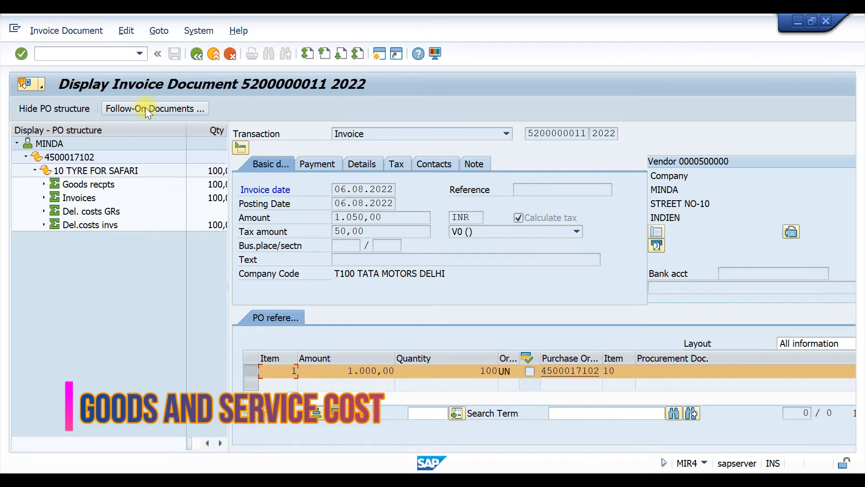
# Step: Open the goods invoice's follow-on accounting document and examine its vendor, goods received/invoice received and input tax lines
pyautogui.click(173, 113)
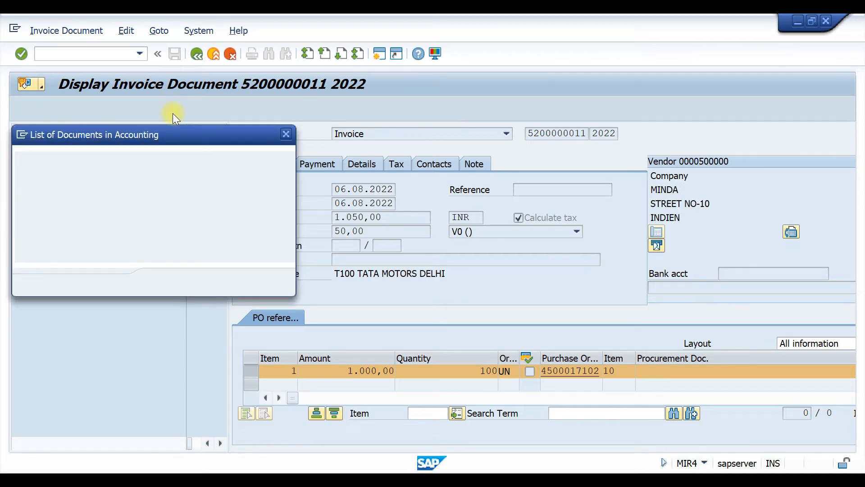
pyautogui.doubleClick(54, 195)
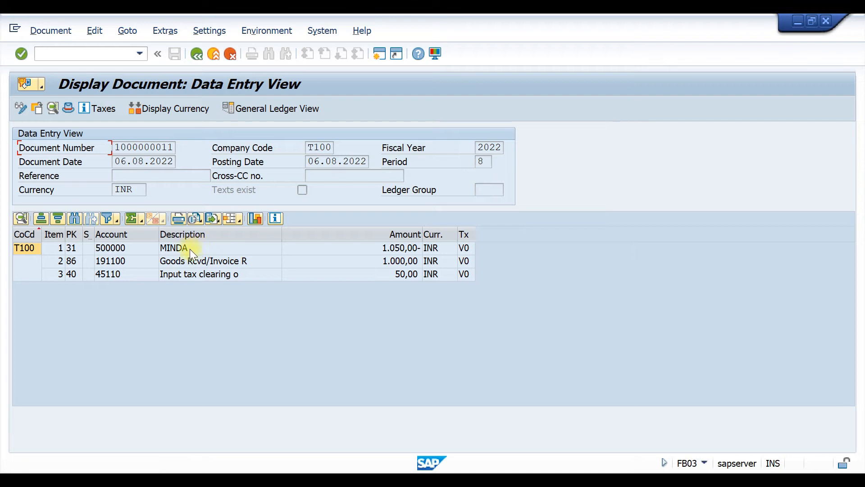
pyautogui.click(129, 250)
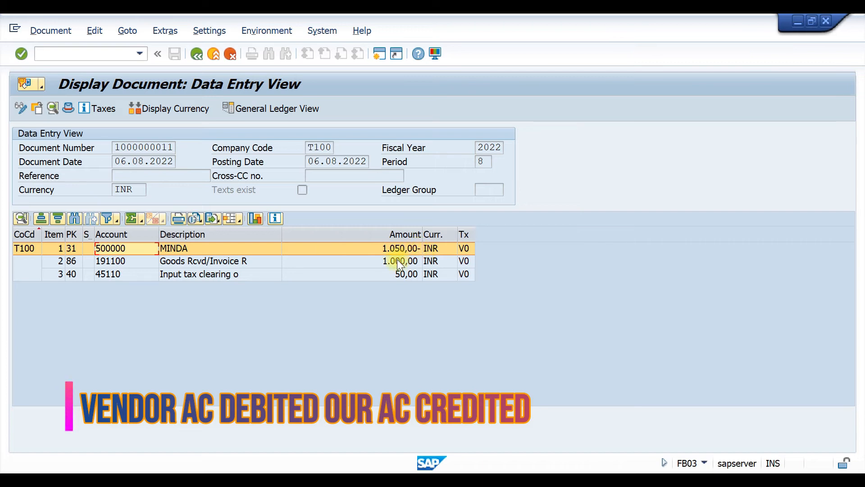
pyautogui.click(304, 325)
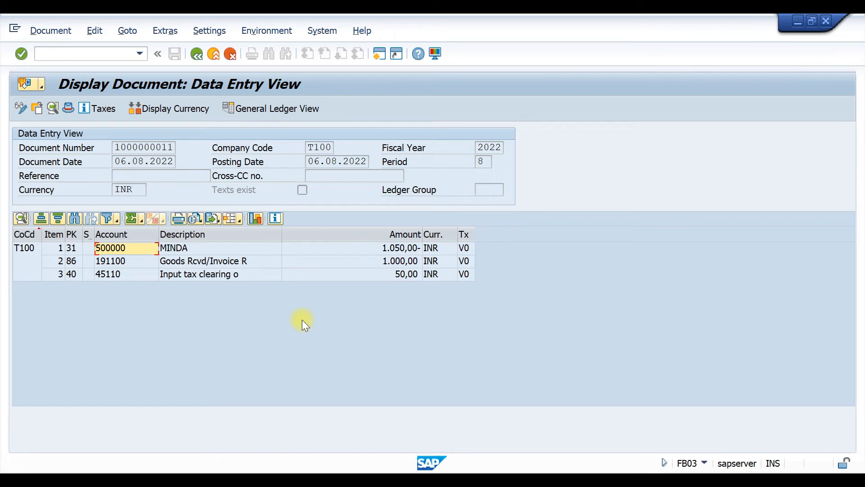
pyautogui.click(206, 247)
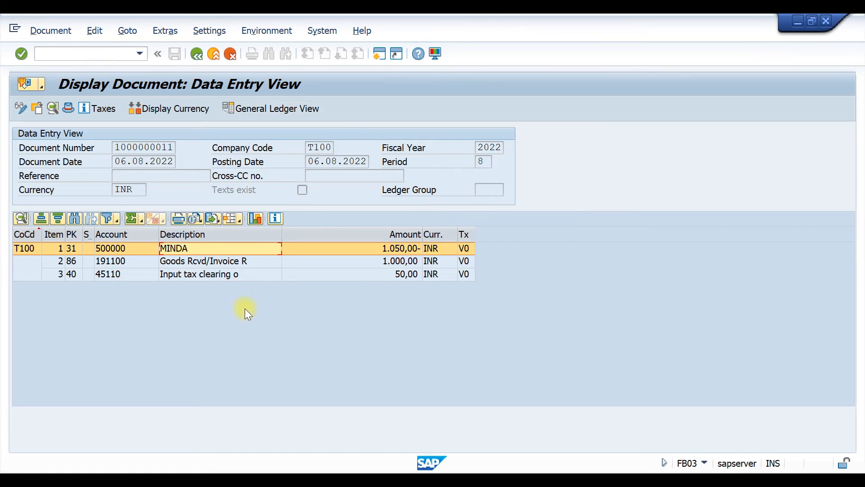
pyautogui.click(110, 53)
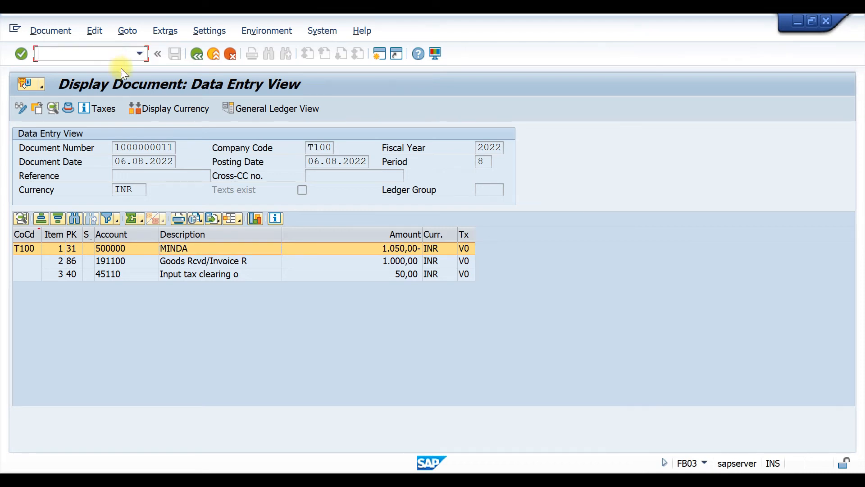
pyautogui.write('/nm')
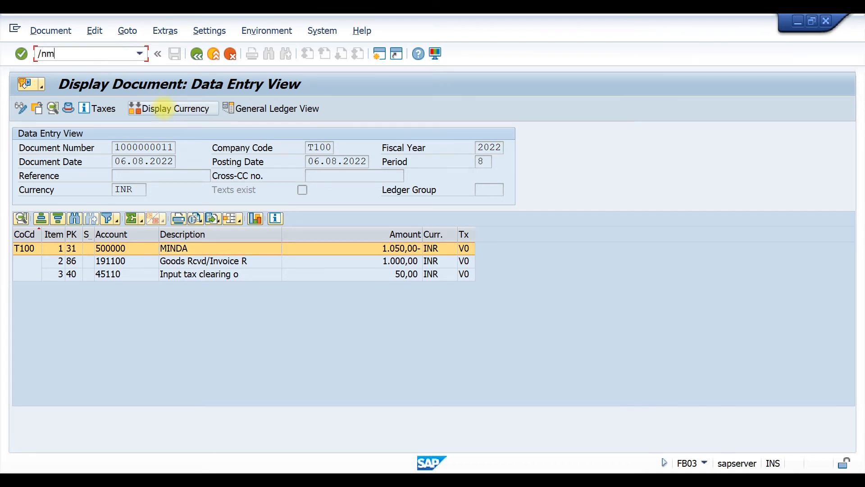
pyautogui.write('e21n')
pyautogui.press('Return')
pyautogui.click(834, 390)
pyautogui.click(835, 390)
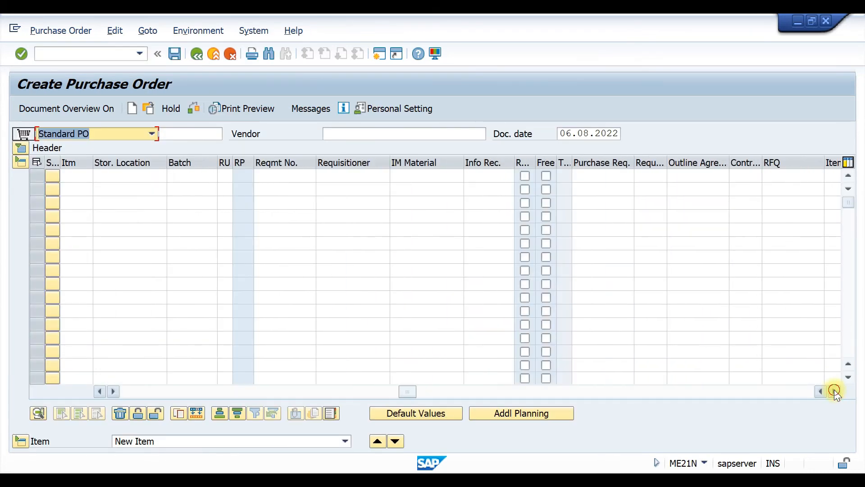
pyautogui.click(834, 390)
pyautogui.click(652, 175)
pyautogui.hotkey('ctrl', 'v')
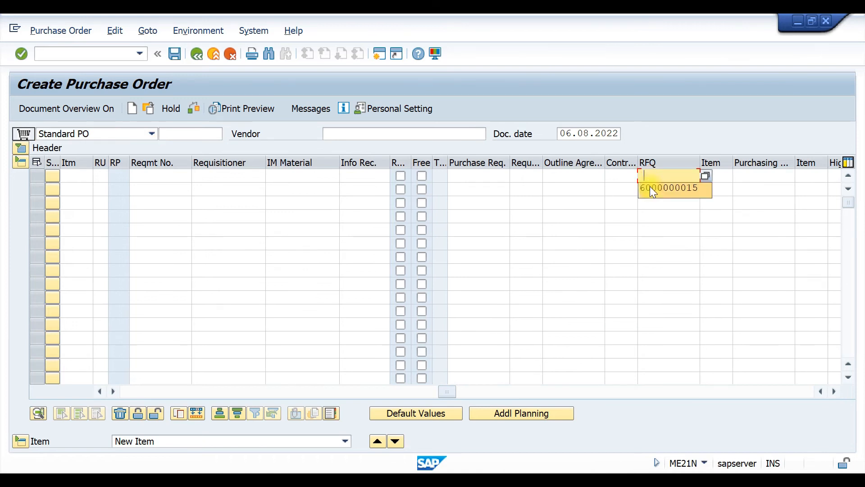
pyautogui.press('Return')
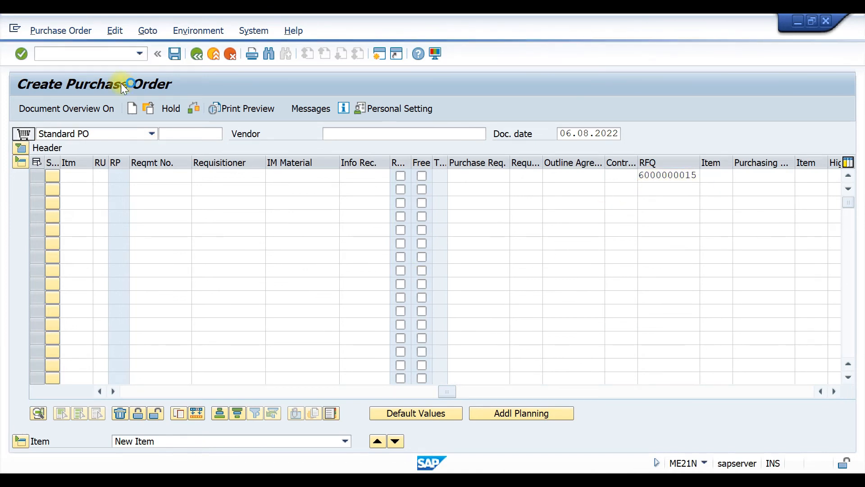
# Step: Set the item's plant to T110 and its scheduled delivery date to 16.08.2022
pyautogui.click(141, 180)
pyautogui.click(133, 186)
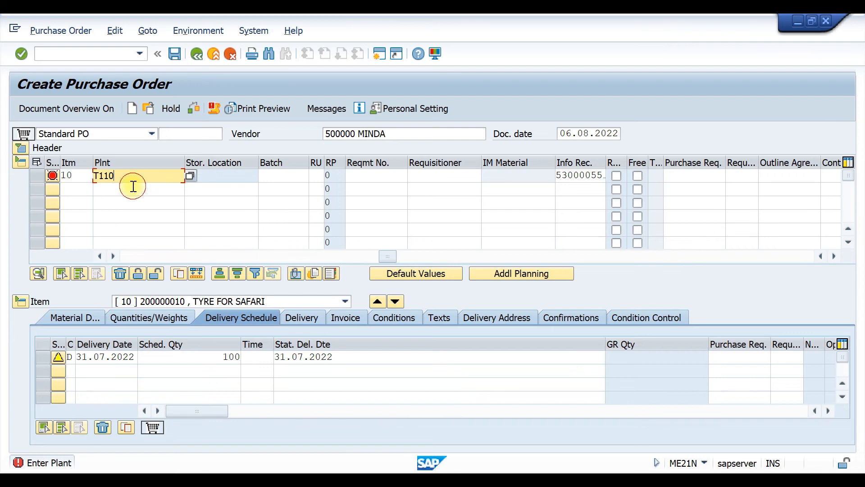
pyautogui.click(125, 356)
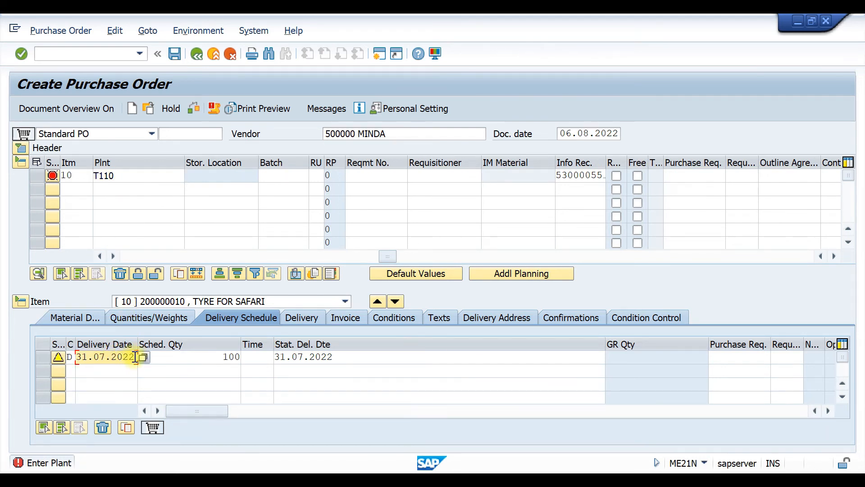
pyautogui.moveTo(135, 356); pyautogui.dragTo(35, 356)
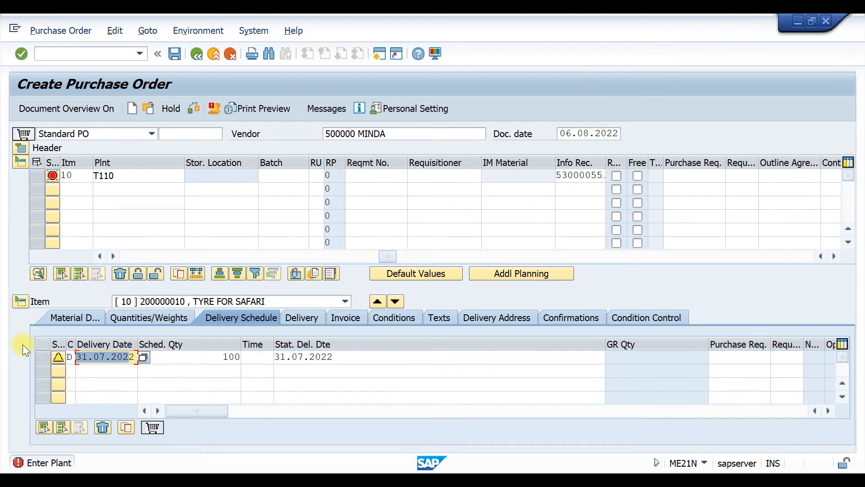
pyautogui.press('BackSpace')
pyautogui.click(122, 357)
pyautogui.write('16.08')
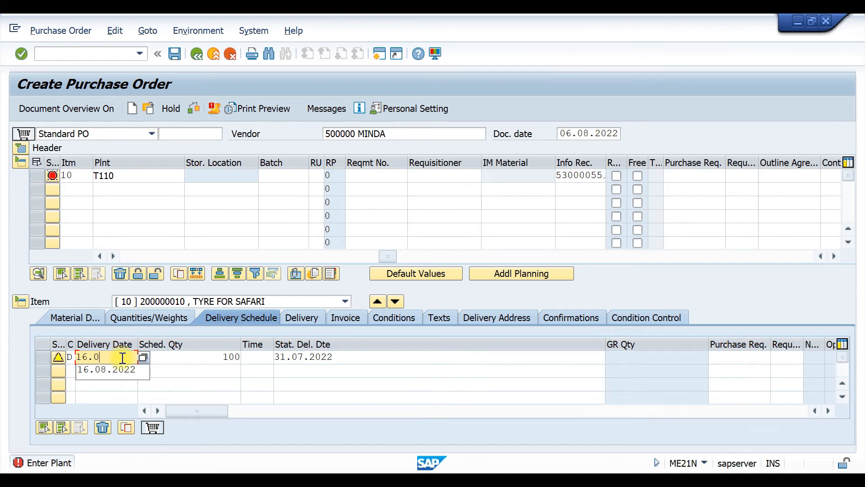
pyautogui.press('Down')
pyautogui.press('Return')
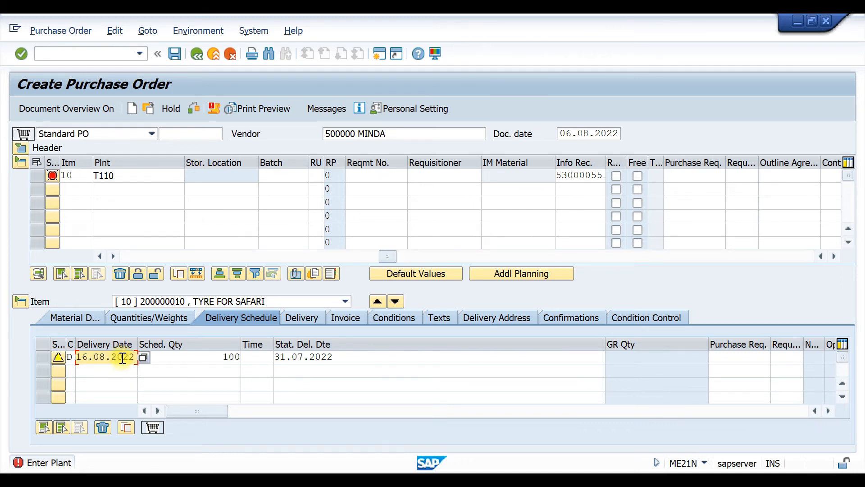
pyautogui.press('Return')
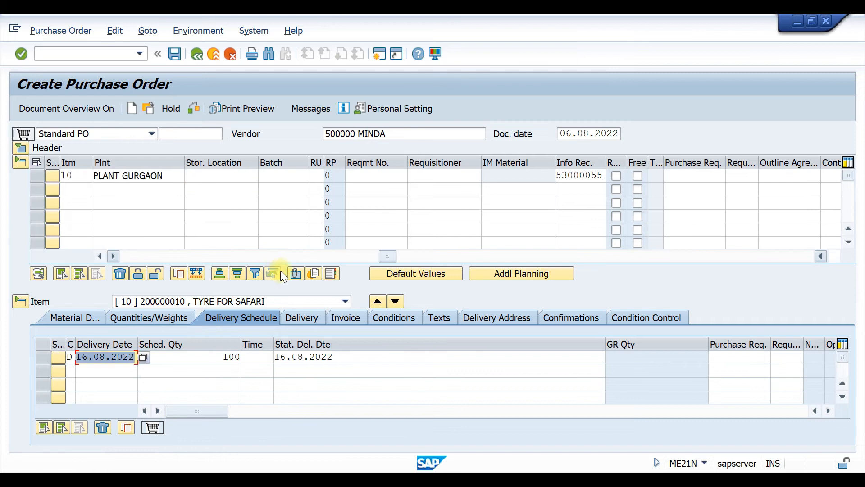
# Step: Review the pricing conditions of the TYRE FOR SAFARI item and save the purchase order
pyautogui.click(401, 318)
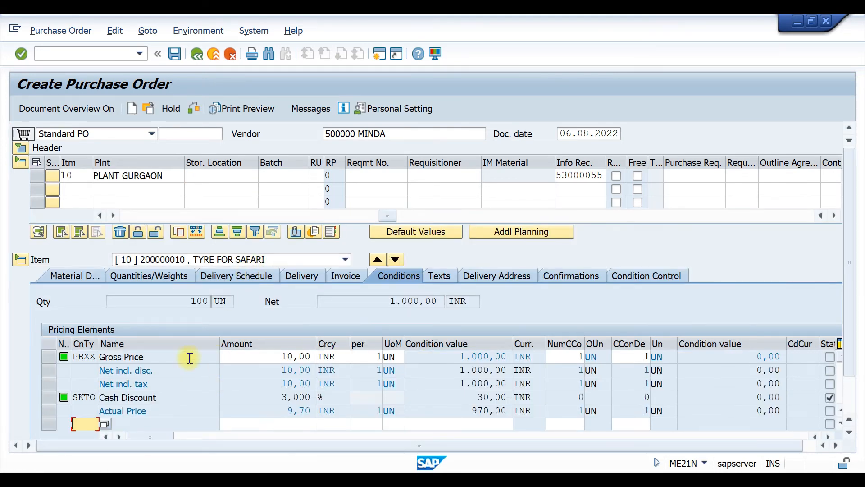
pyautogui.scroll(-1, 190, 364)
pyautogui.scroll(1, 192, 367)
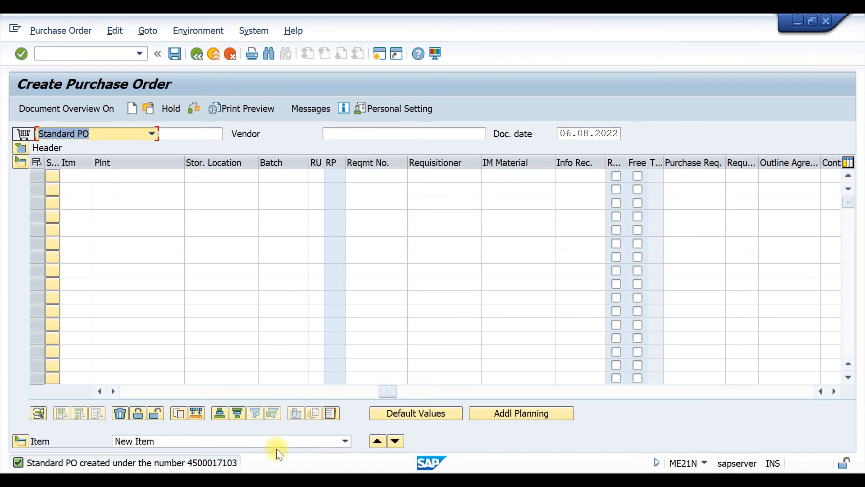
pyautogui.click(61, 30)
pyautogui.click(487, 88)
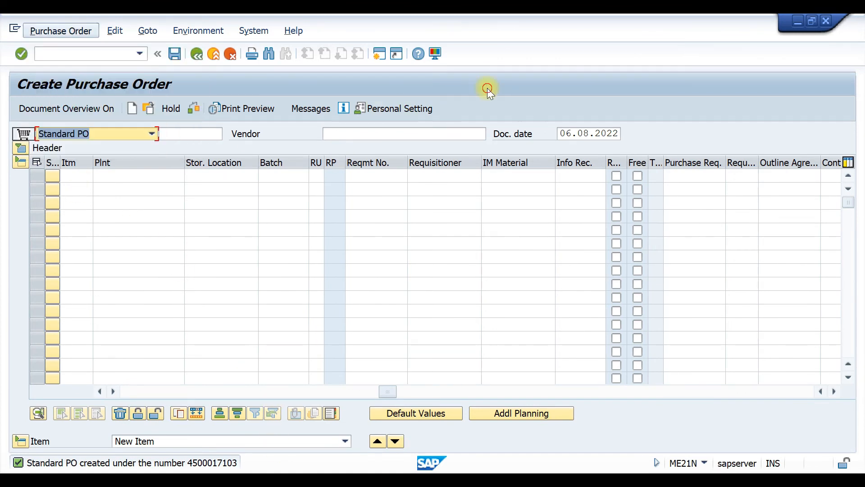
# Step: Open transaction MIGO and load the newly created purchase order for goods receipt
pyautogui.click(97, 48)
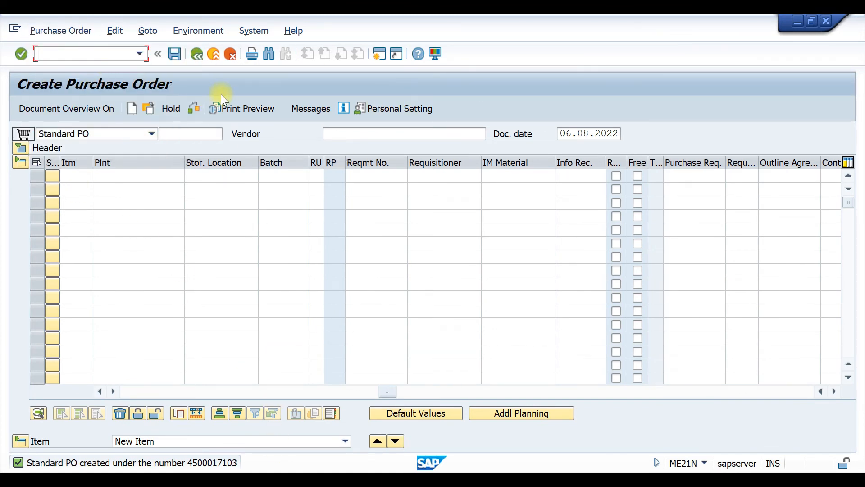
pyautogui.write('/nmig')
pyautogui.press('Return')
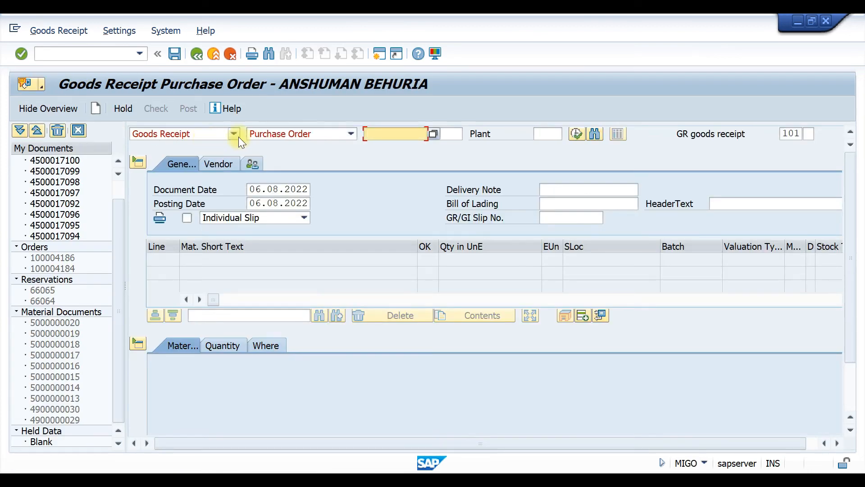
pyautogui.click(397, 133)
pyautogui.click(401, 145)
pyautogui.press('BackSpace')
pyautogui.write('3')
pyautogui.press('Return')
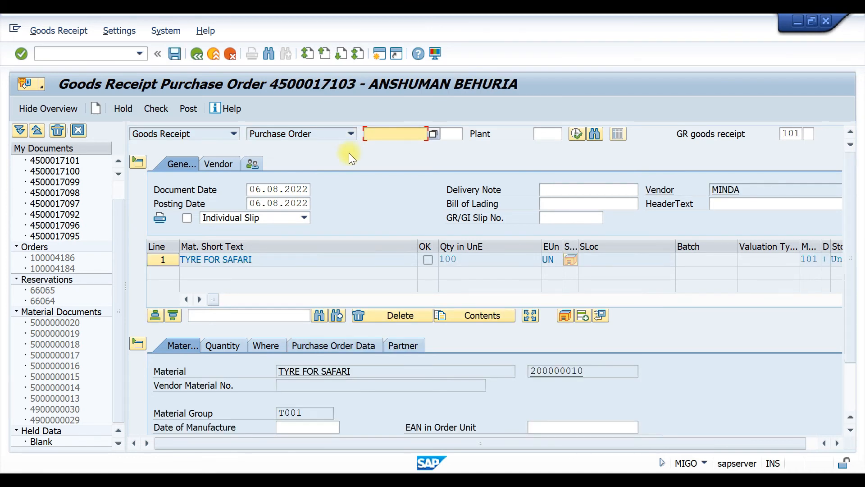
# Step: Set the receipt item's date of manufacture to 5.08.2022 and its storage location to T001
pyautogui.scroll(-2, 304, 337)
pyautogui.click(304, 385)
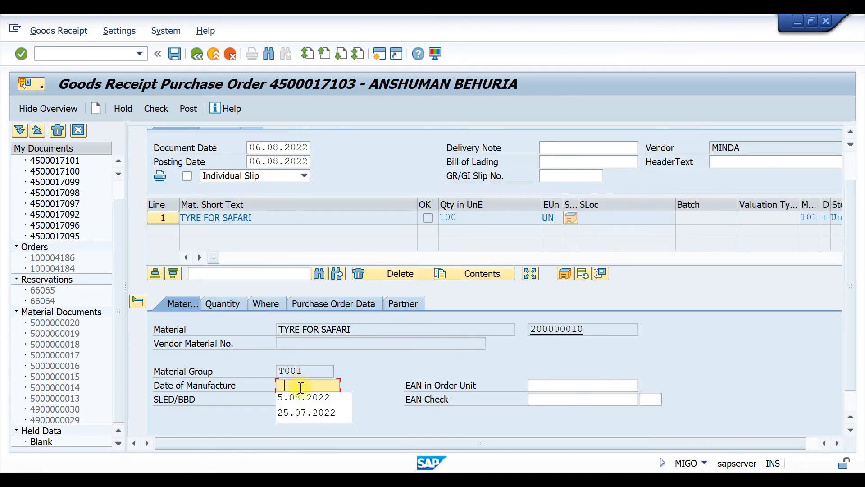
pyautogui.click(301, 399)
pyautogui.click(270, 303)
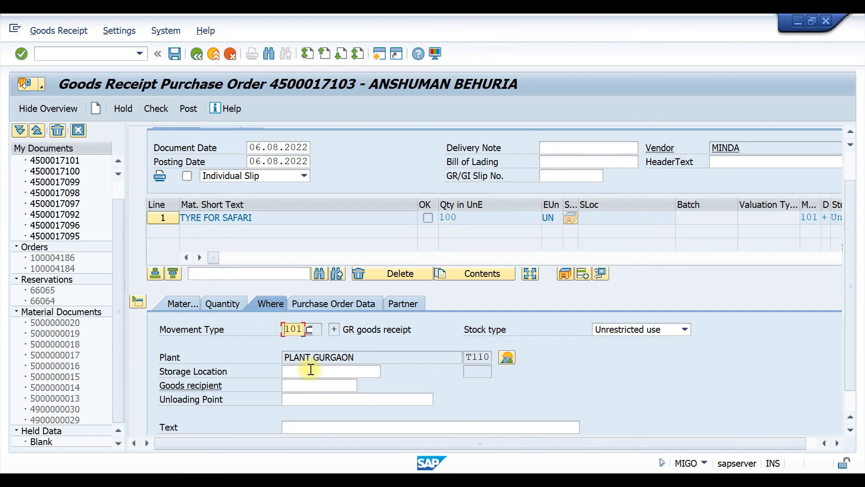
pyautogui.click(323, 371)
pyautogui.click(317, 383)
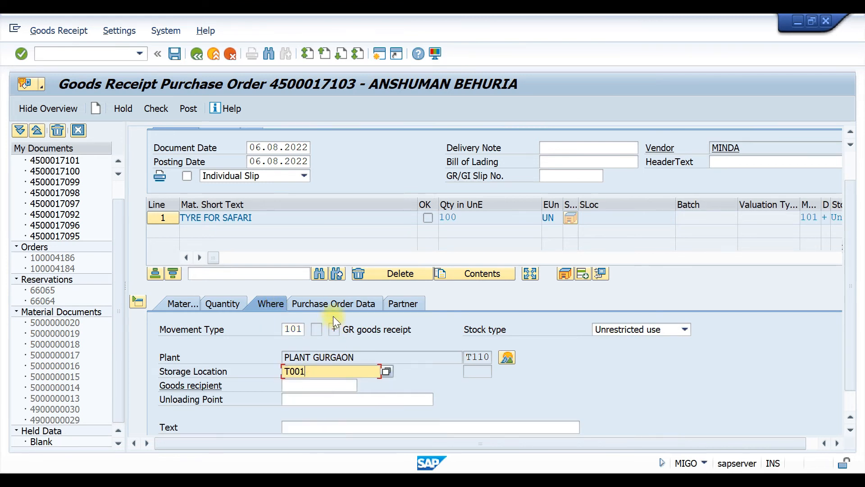
# Step: Evaluate the shipping instructions as INSTRUCTION COMPLIED, mark the item OK and post the goods receipt
pyautogui.click(331, 305)
pyautogui.click(315, 399)
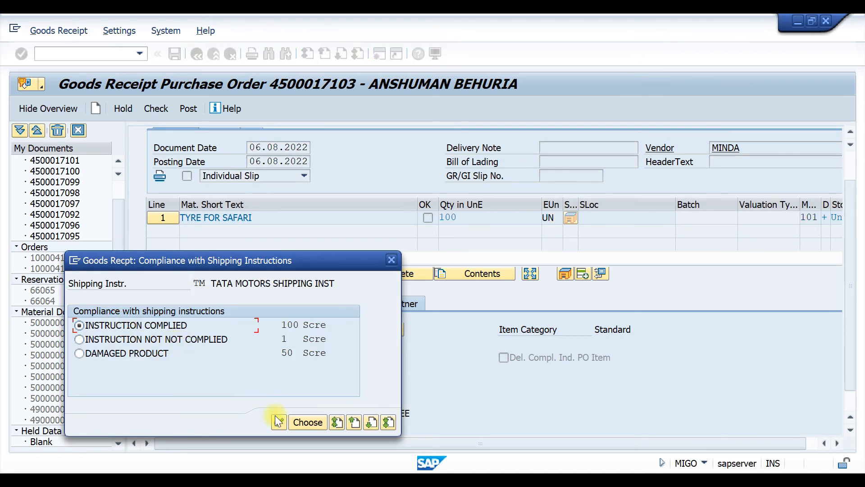
pyautogui.click(274, 424)
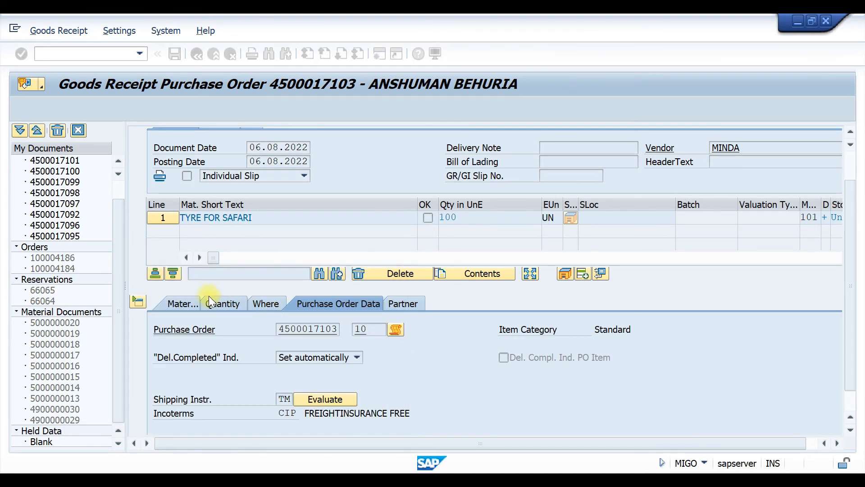
pyautogui.click(192, 427)
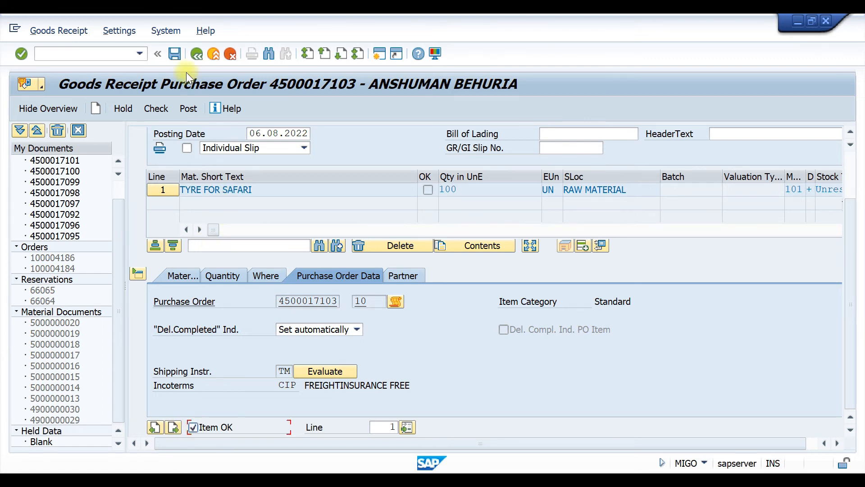
pyautogui.click(188, 108)
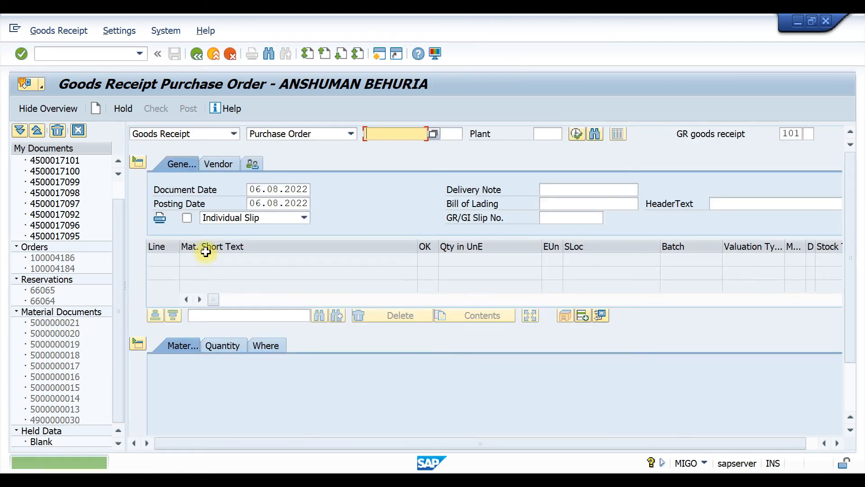
# Step: Open transaction MIRO and set the incoming invoice's date to 06.08.2022
pyautogui.click(97, 53)
pyautogui.write('/')
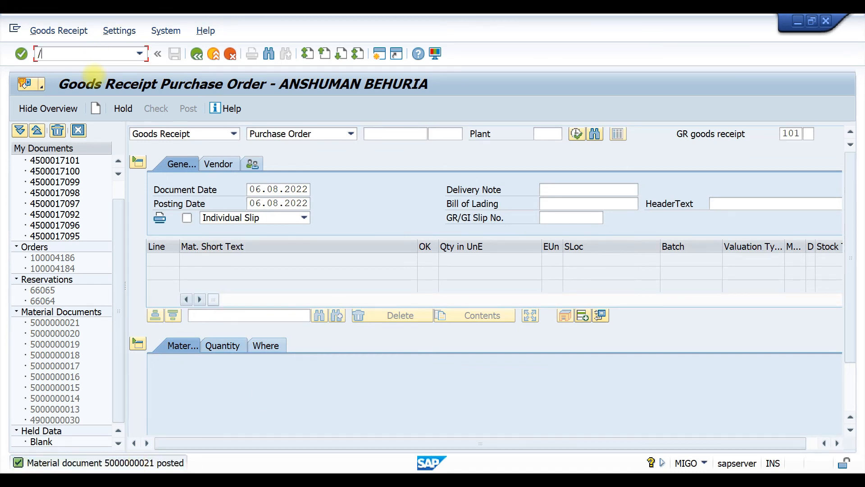
pyautogui.write('nmigo')
pyautogui.press('Return')
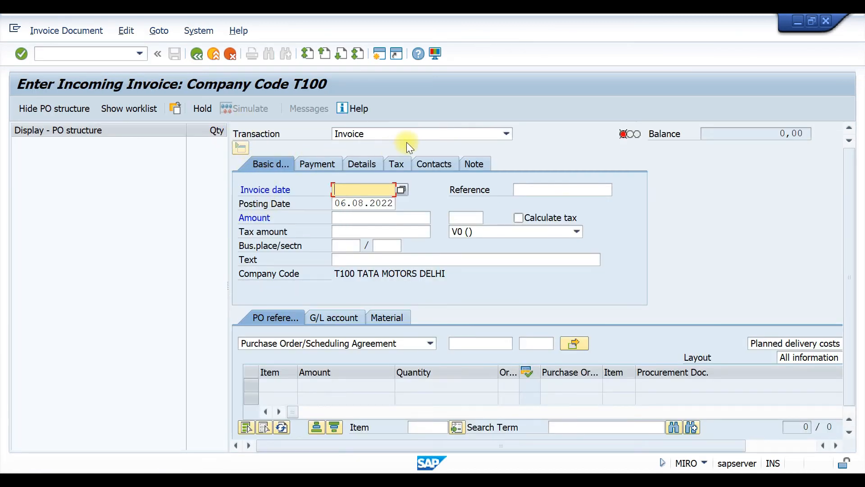
pyautogui.click(359, 189)
pyautogui.click(346, 201)
# Step: Reference the newly received purchase order in the invoice and load its items as Goods/service items
pyautogui.click(460, 344)
pyautogui.click(461, 345)
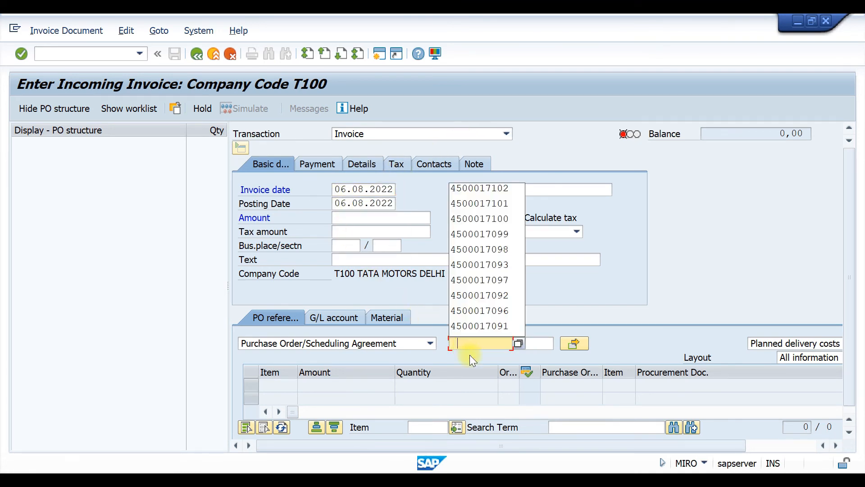
pyautogui.click(469, 189)
pyautogui.press('BackSpace')
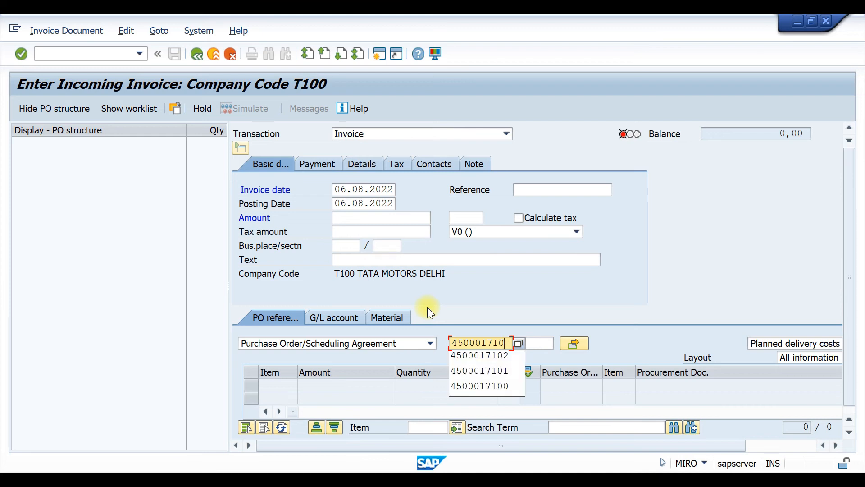
pyautogui.write('3')
pyautogui.press('Return')
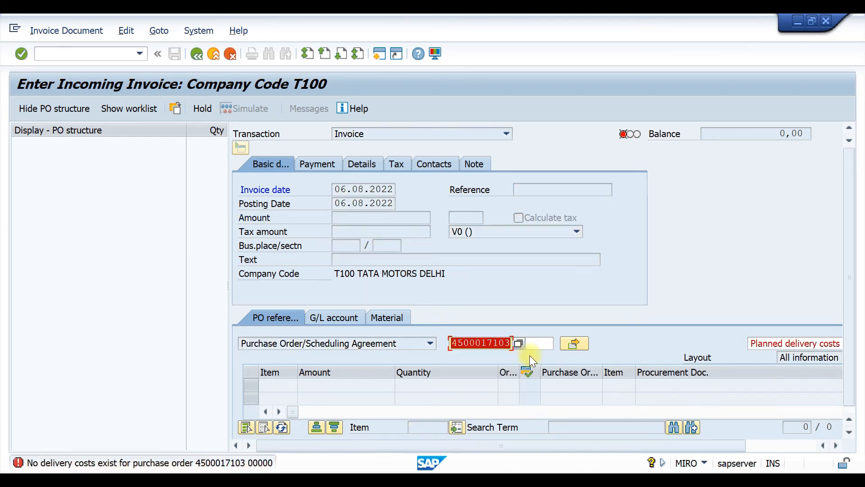
pyautogui.click(766, 345)
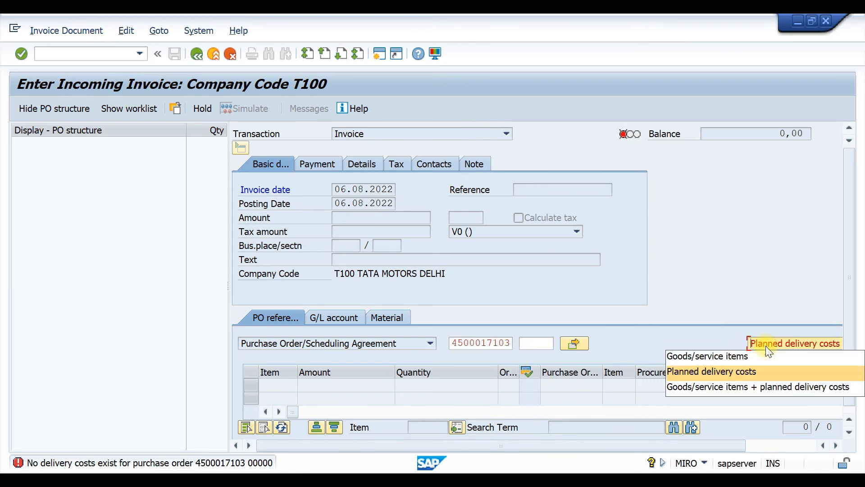
pyautogui.click(732, 357)
pyautogui.press('Return')
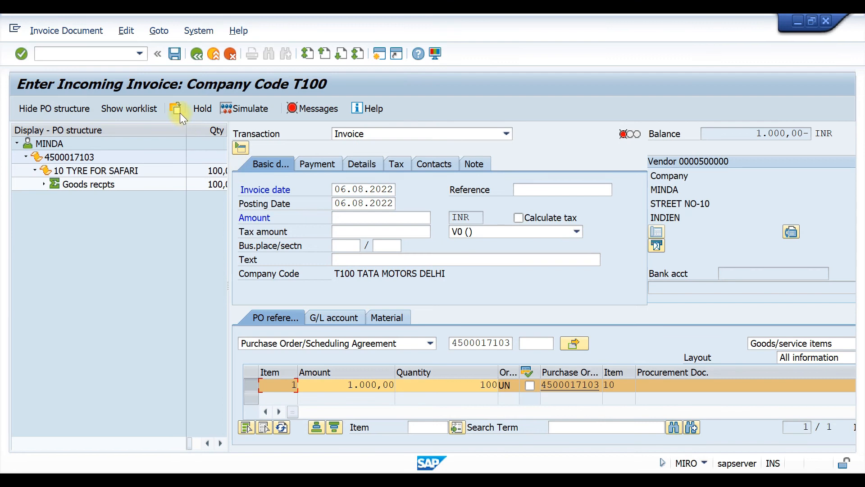
# Step: Hide the PO structure and set the invoice's payment baseline date to 06.08.2022
pyautogui.click(72, 109)
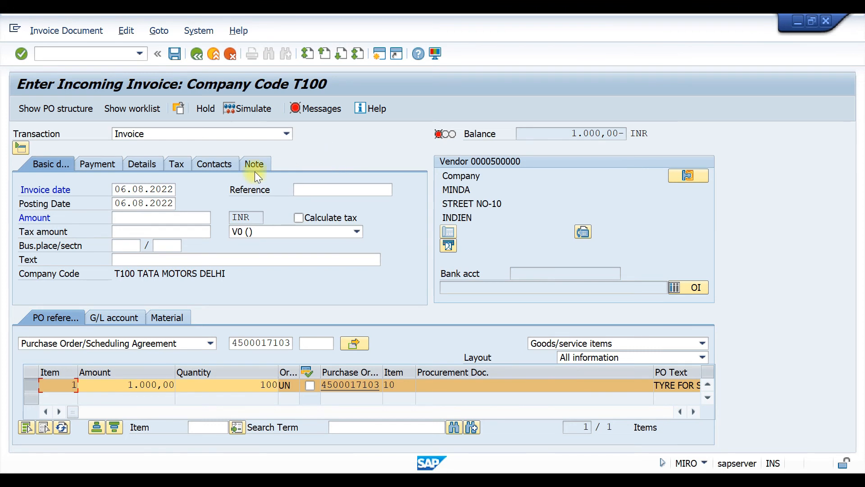
pyautogui.click(144, 162)
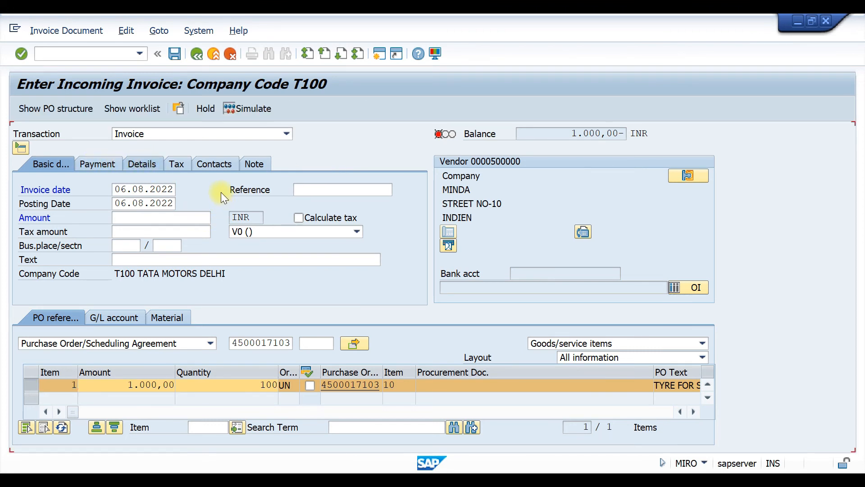
pyautogui.click(103, 163)
pyautogui.click(113, 190)
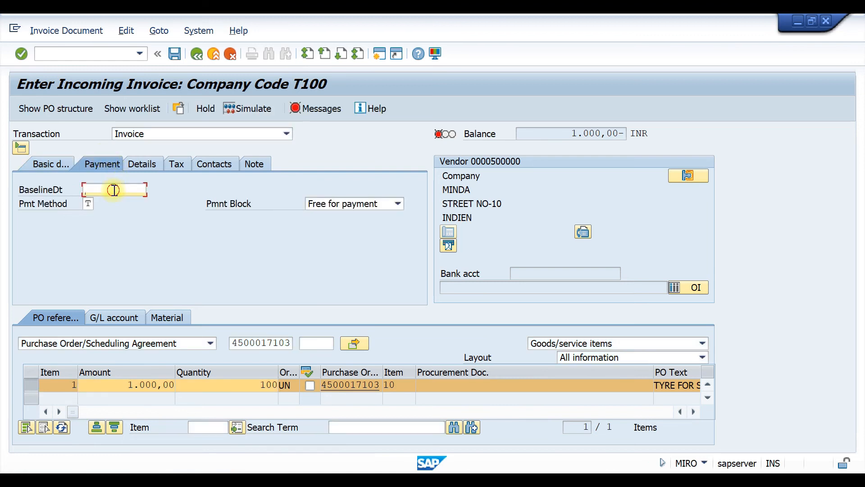
pyautogui.click(120, 201)
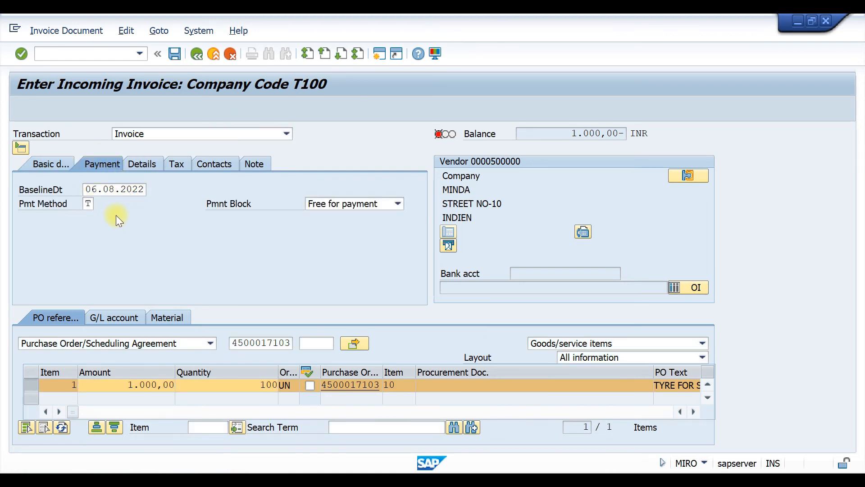
# Step: Enter unplanned delivery costs of 100 INR in the incoming invoice's details
pyautogui.click(154, 167)
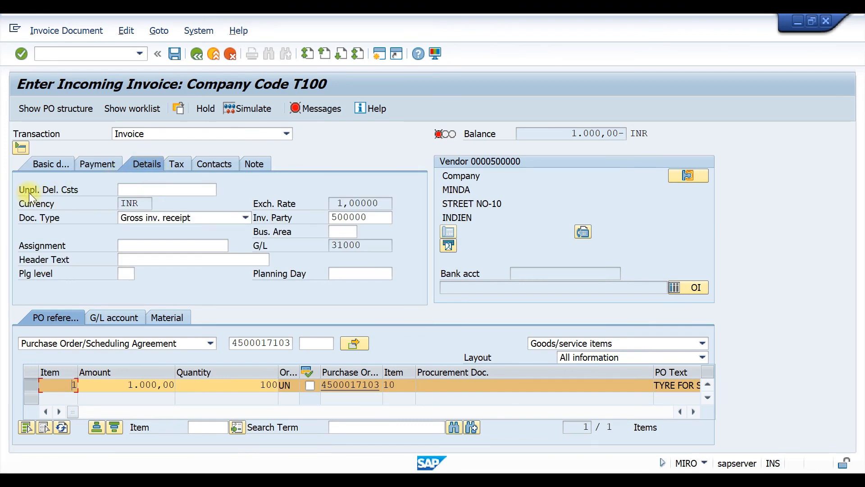
pyautogui.click(156, 194)
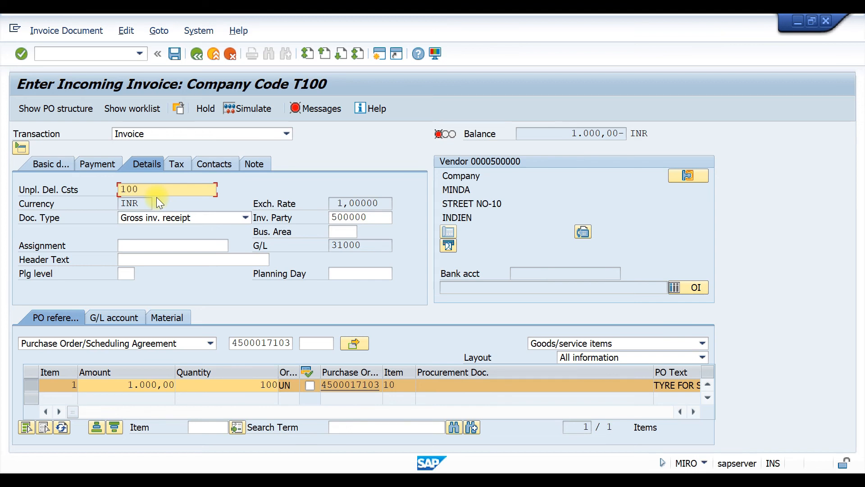
pyautogui.press('Return')
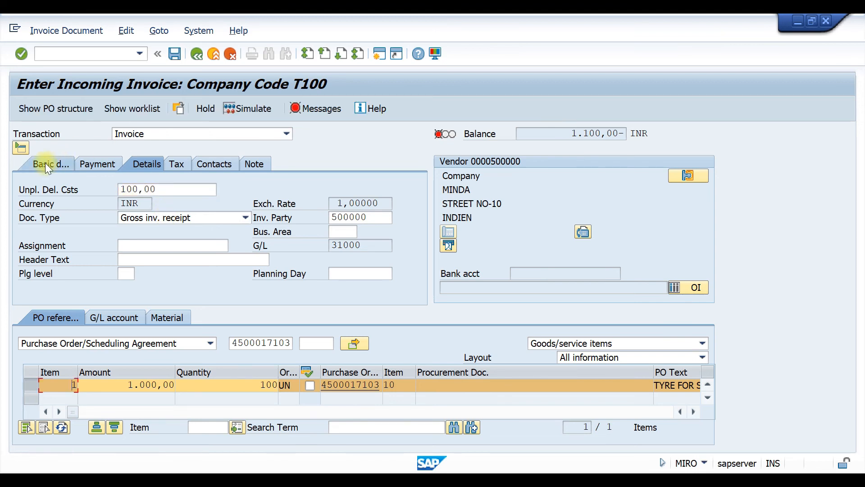
# Step: Turn on automatic tax calculation in the invoice's basic data and apply it with tax code V0
pyautogui.click(45, 163)
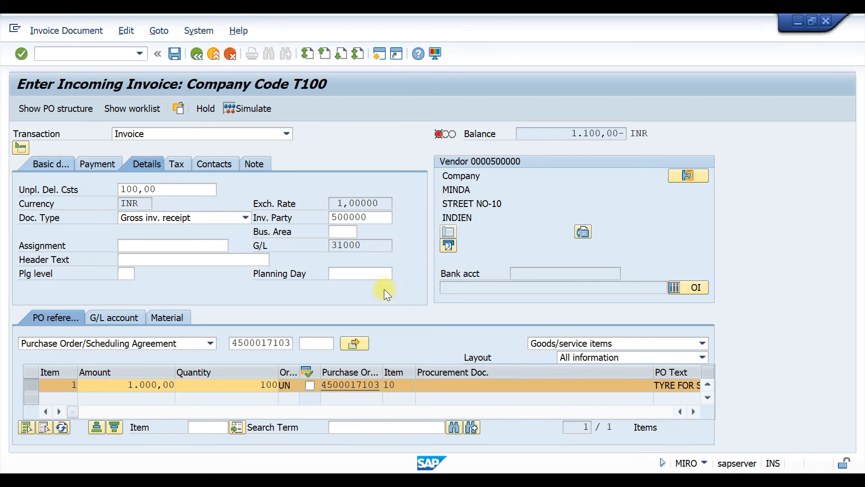
pyautogui.click(299, 217)
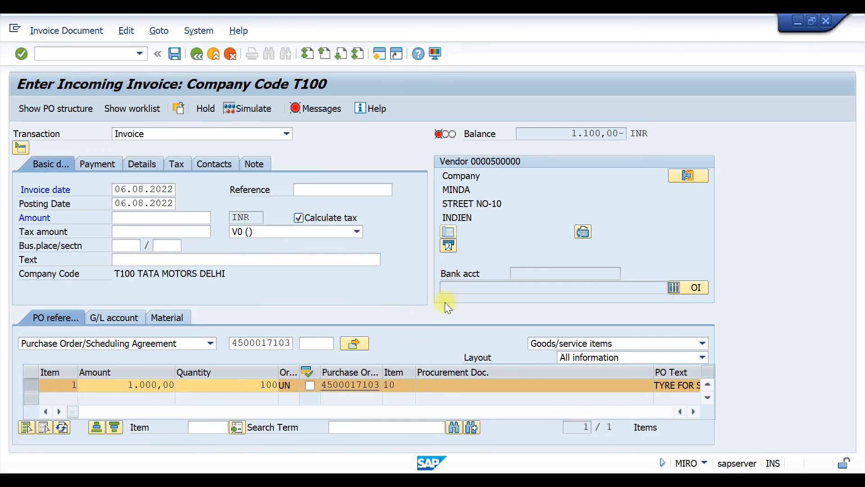
pyautogui.press('Return')
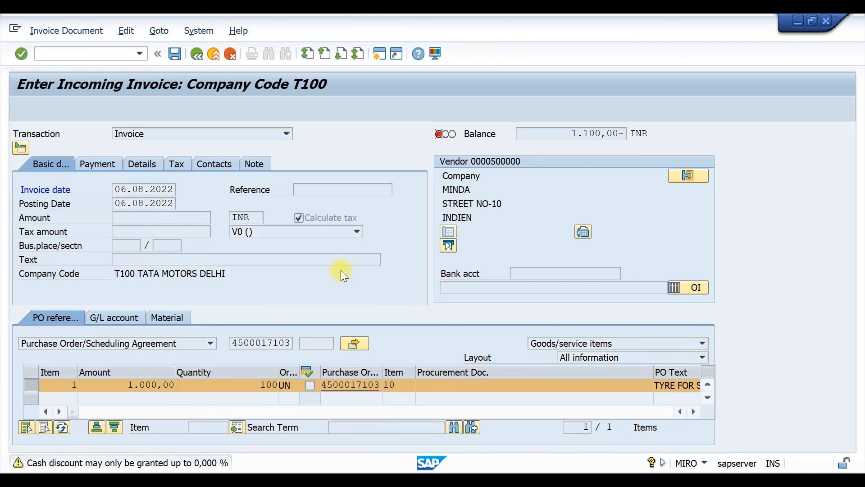
pyautogui.click(31, 164)
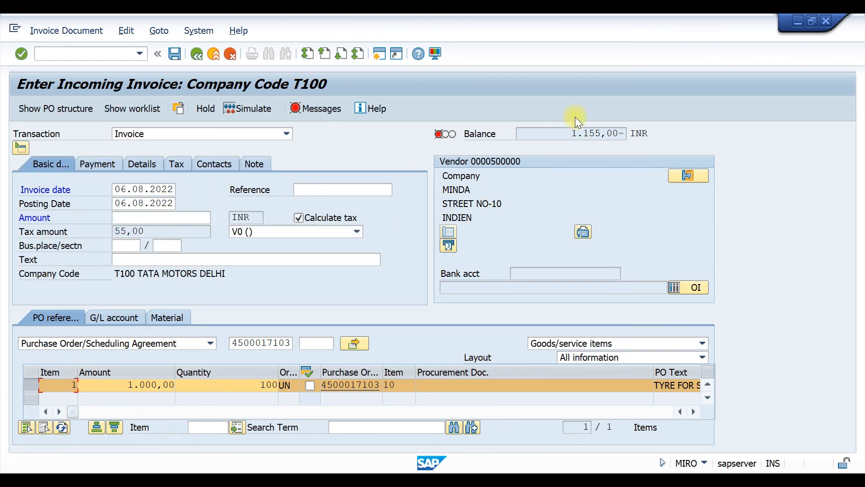
# Step: Enter 1.155 as the invoice amount to clear the balance, accepting the system messages
pyautogui.moveTo(602, 131); pyautogui.dragTo(485, 150)
pyautogui.click(352, 130)
pyautogui.write('1.155')
pyautogui.press('Return')
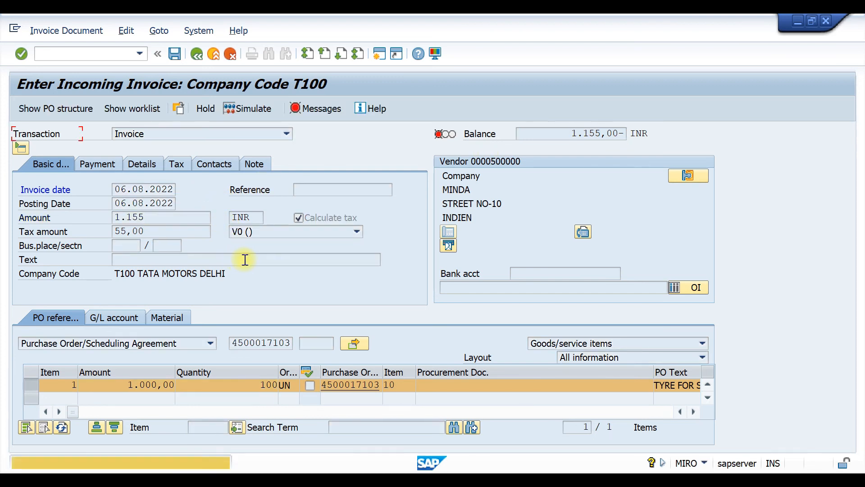
pyautogui.press('Return')
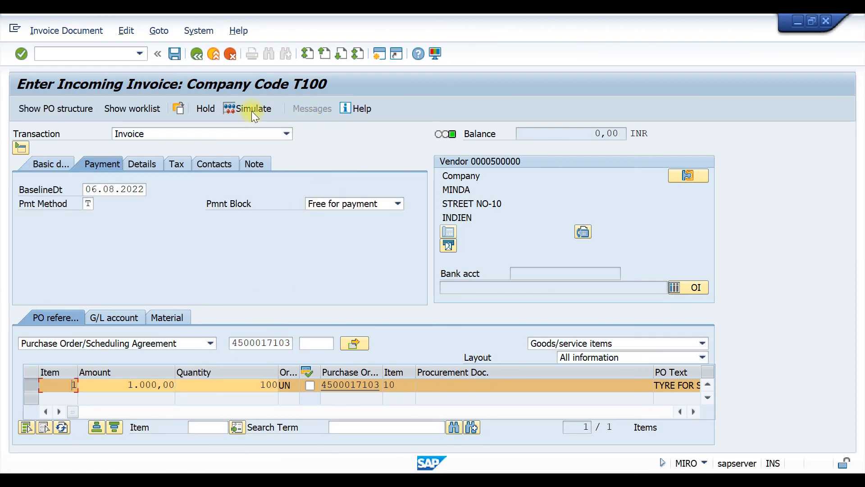
# Step: Simulate the invoice document, review the vendor, GR/IR, price difference and input tax amounts, and post it
pyautogui.click(252, 108)
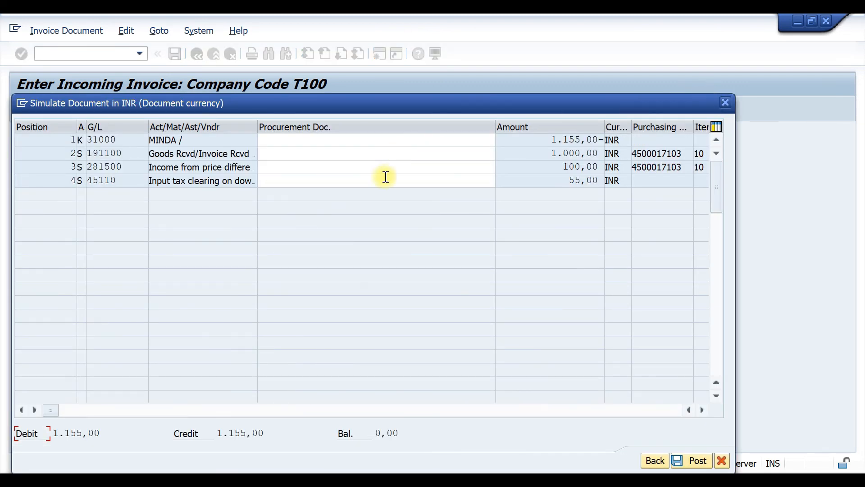
pyautogui.moveTo(127, 139); pyautogui.dragTo(93, 139)
pyautogui.moveTo(540, 139); pyautogui.dragTo(603, 141)
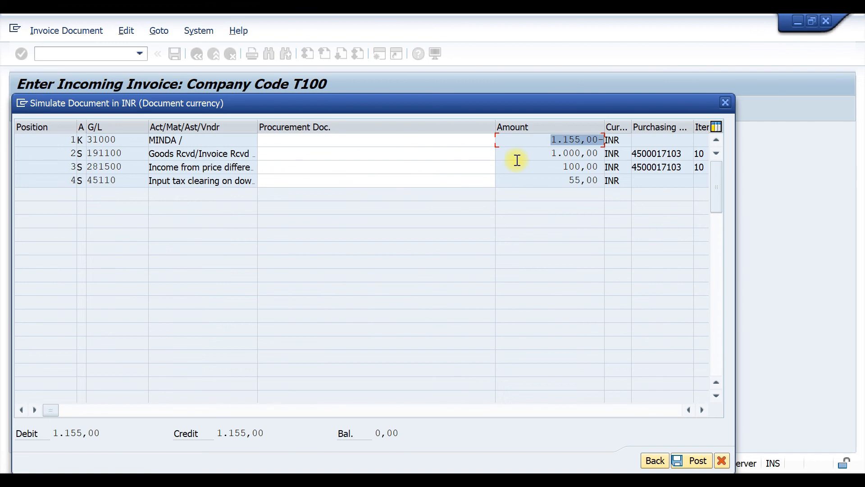
pyautogui.click(547, 153)
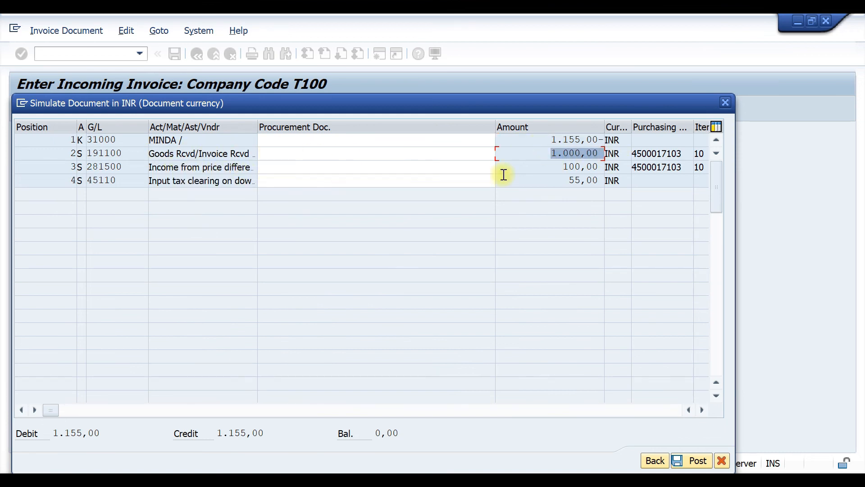
pyautogui.click(554, 167)
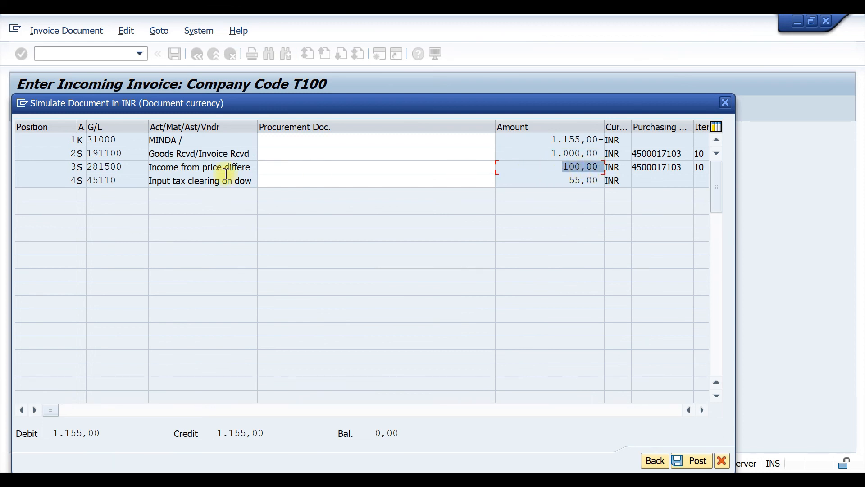
pyautogui.click(571, 180)
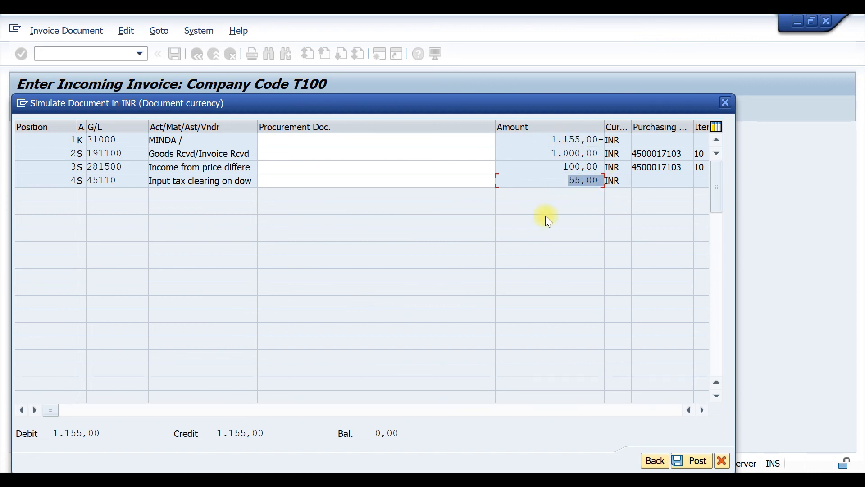
pyautogui.hotkey('ctrl', 's')
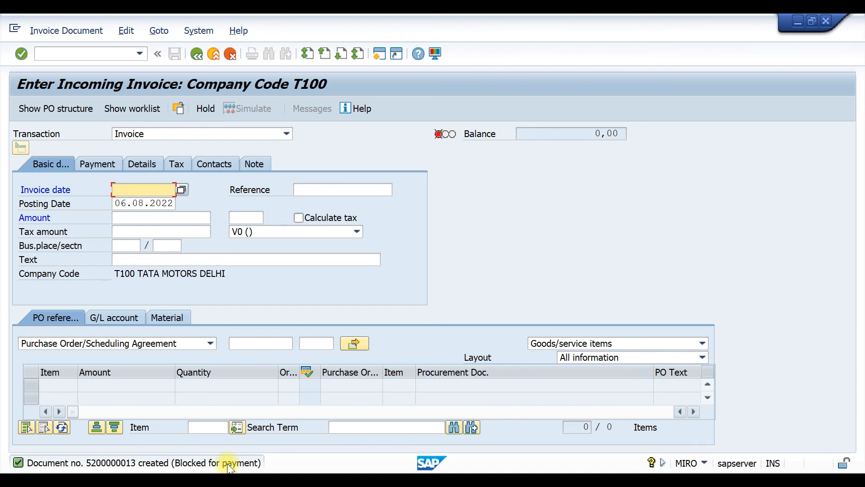
# Step: Open transaction MRBR and list the invoices of company code T100 blocked due to variances for manual release
pyautogui.click(69, 55)
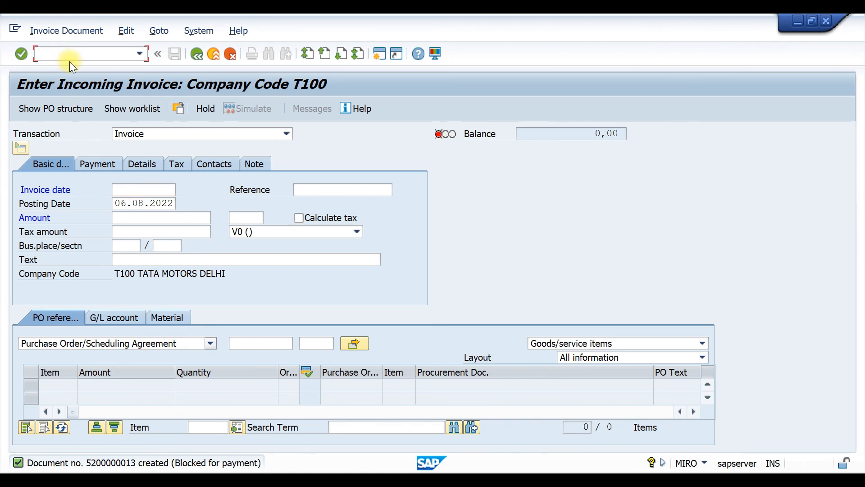
pyautogui.write('/nmrbr')
pyautogui.press('Return')
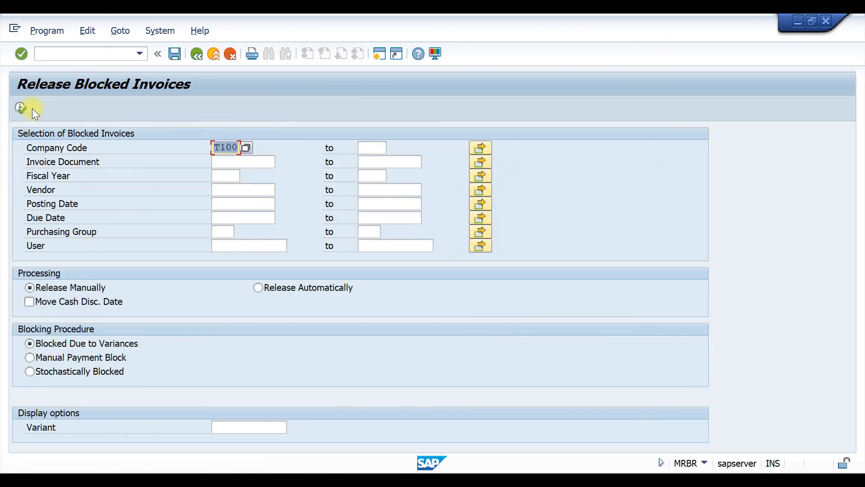
pyautogui.click(20, 108)
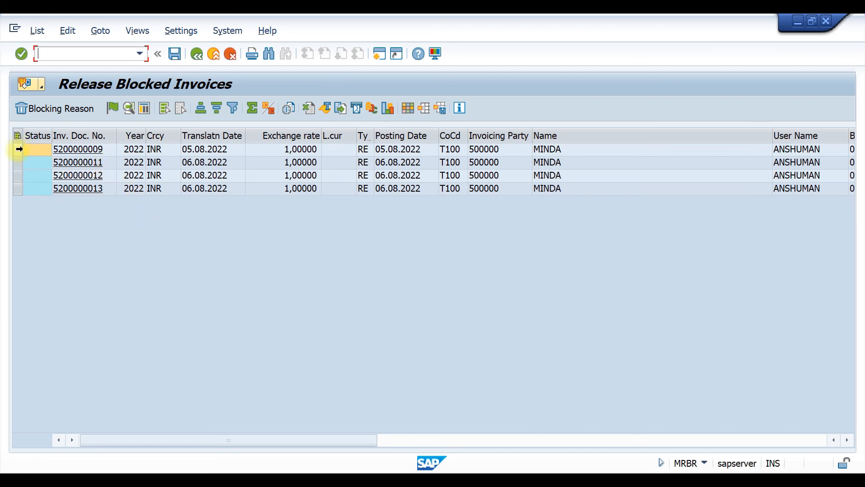
# Step: Select all the blocked invoices in the list, flag them for release and save
pyautogui.click(18, 149)
pyautogui.click(18, 162)
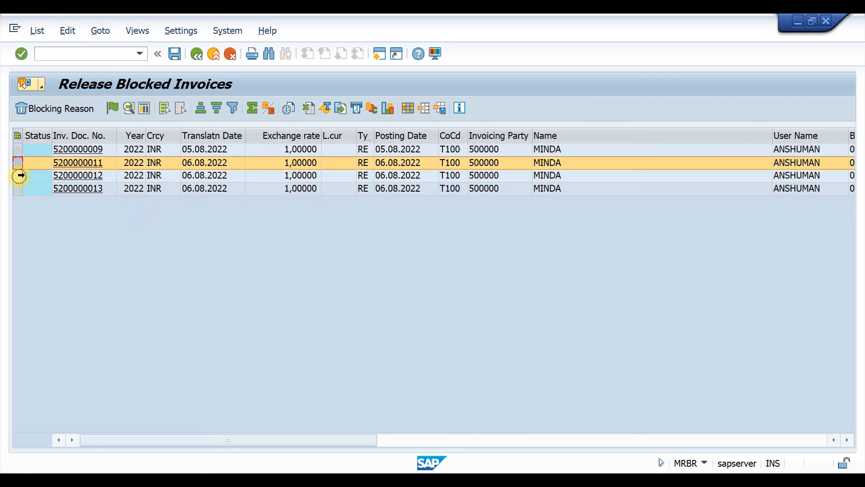
pyautogui.click(18, 175)
pyautogui.click(165, 109)
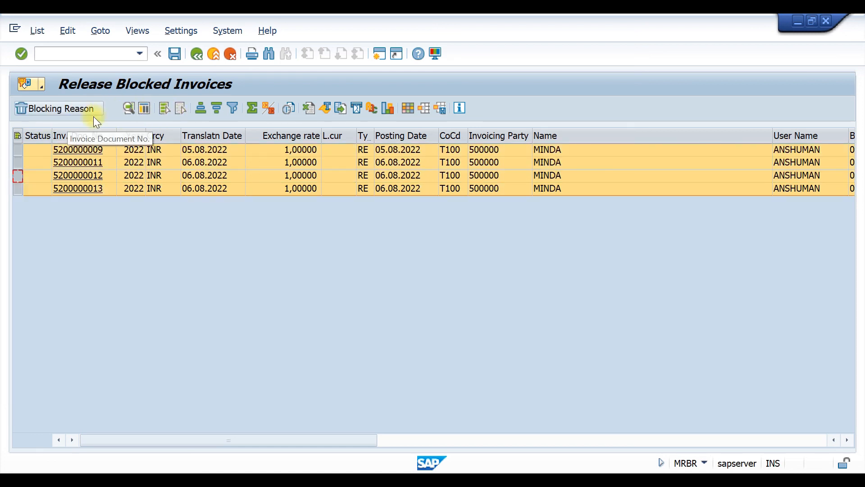
pyautogui.click(112, 108)
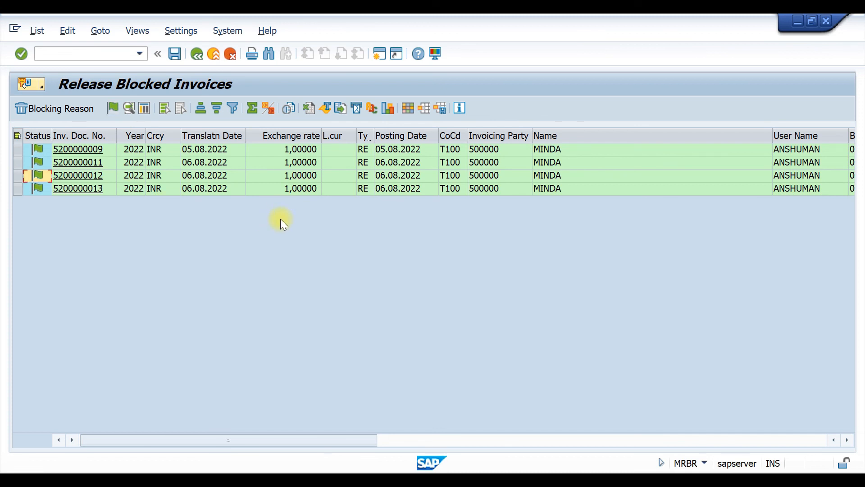
pyautogui.hotkey('ctrl', 's')
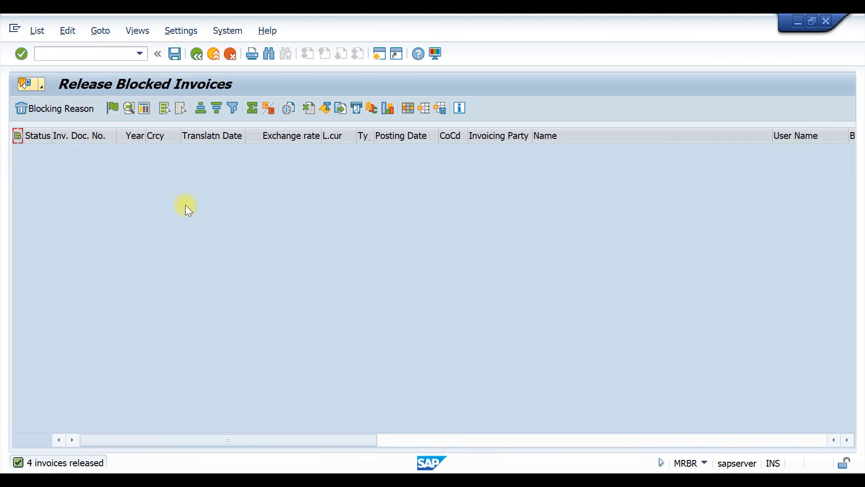